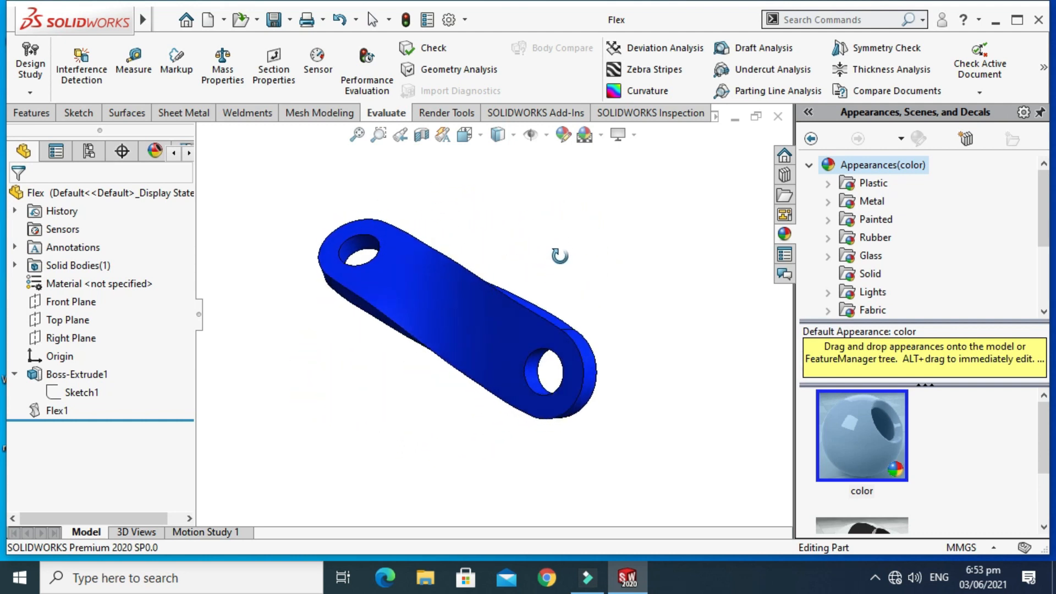
Create a new part document and set its scene background to Plain White.
{"action": "left_click", "coordinate": [223, 21]}
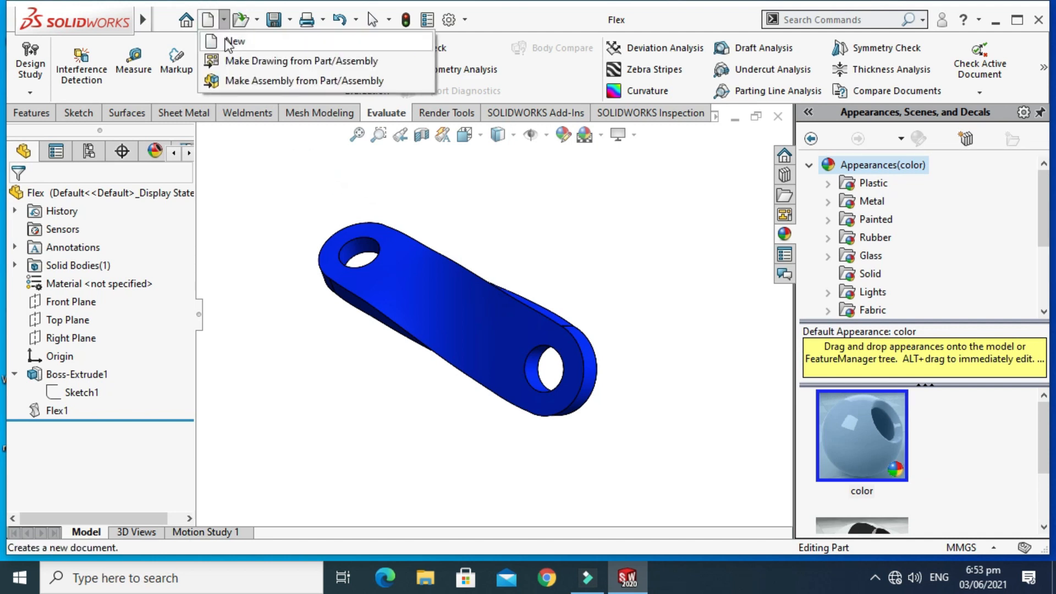
{"action": "left_click", "coordinate": [233, 40]}
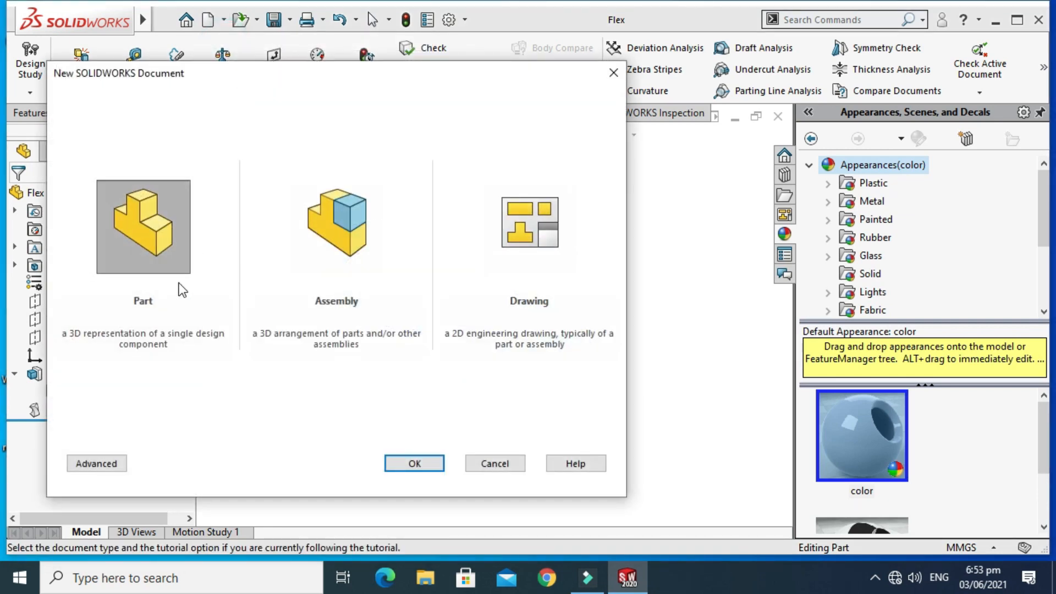
{"action": "left_click", "coordinate": [393, 464]}
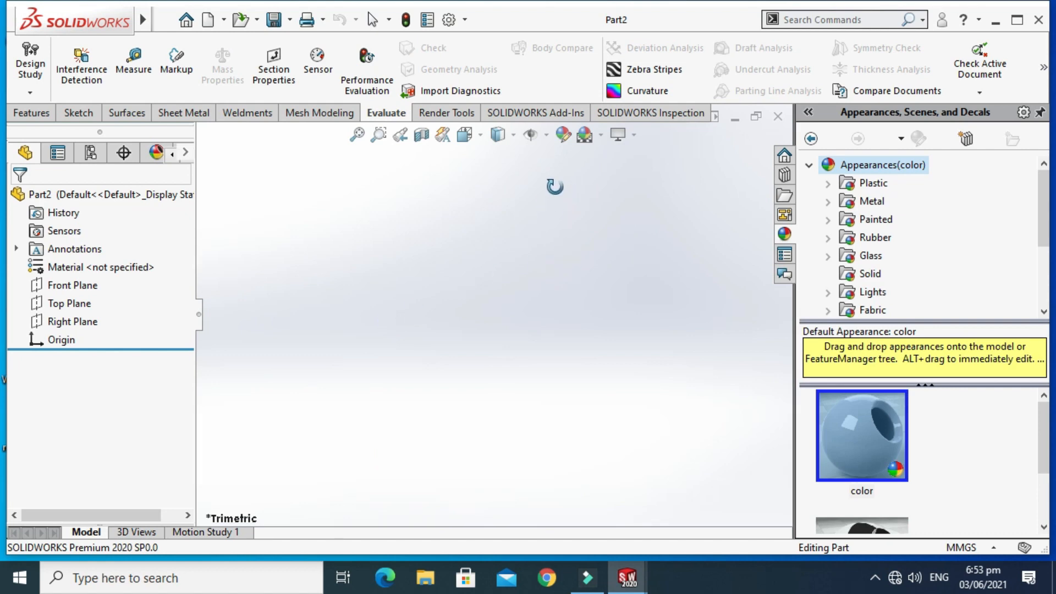
{"action": "left_click", "coordinate": [601, 135]}
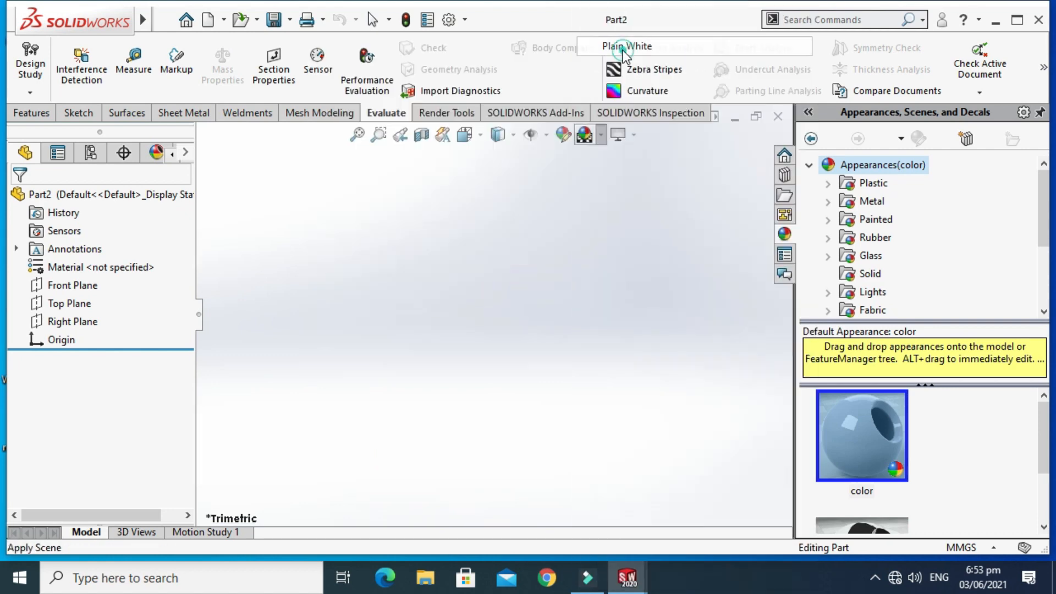
{"action": "left_click", "coordinate": [623, 46]}
{"action": "left_click", "coordinate": [357, 230]}
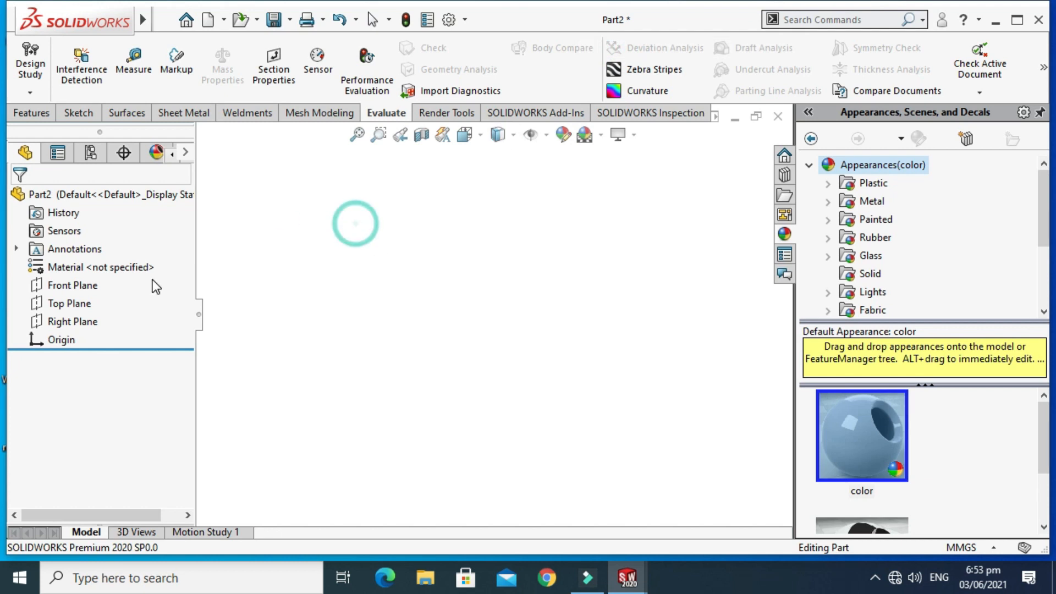
Sketch a horizontal centerpoint straight slot on the Top Plane, centred on the origin, about 197 mm between arc centres and 19 mm wide.
{"action": "left_click", "coordinate": [77, 303]}
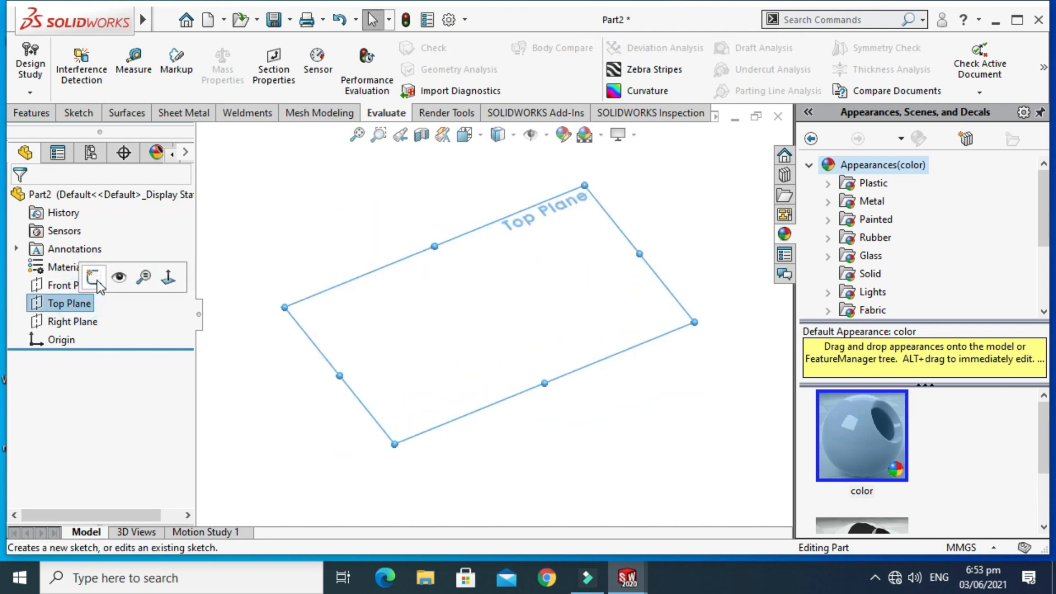
{"action": "left_click", "coordinate": [97, 281]}
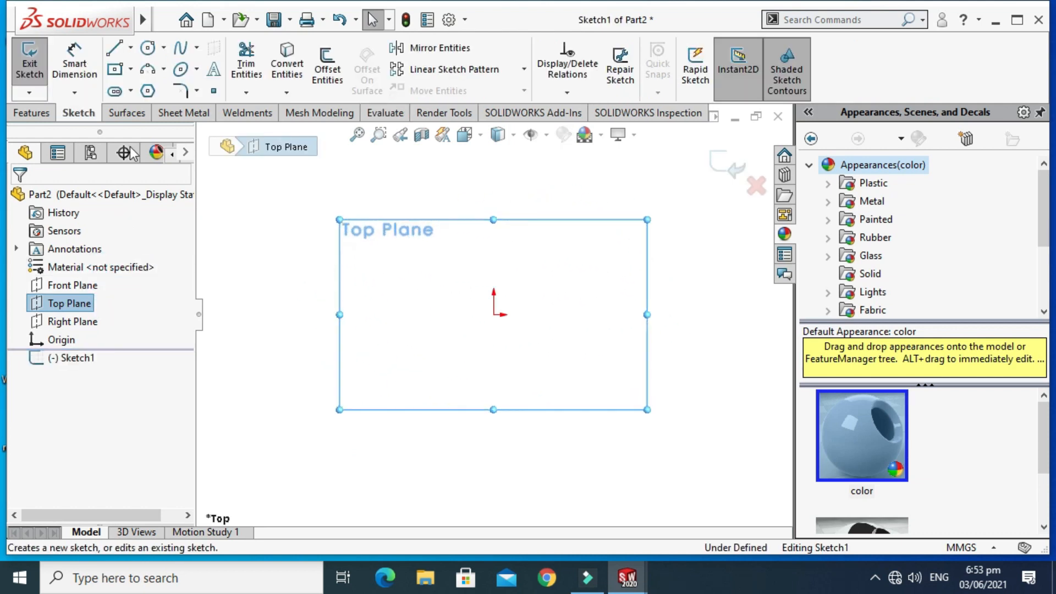
{"action": "left_click", "coordinate": [130, 92]}
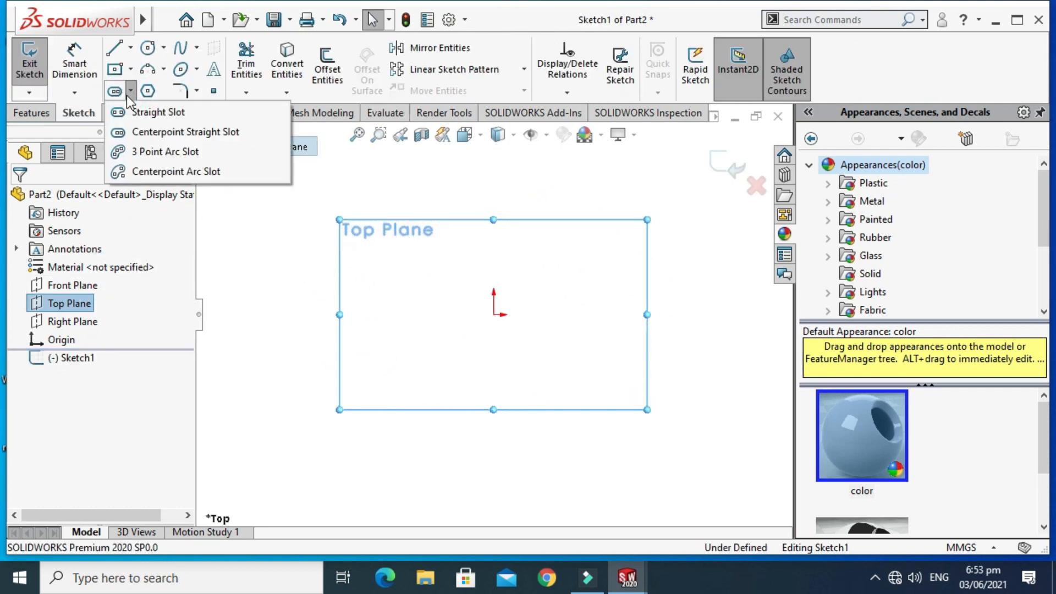
{"action": "left_click", "coordinate": [140, 132]}
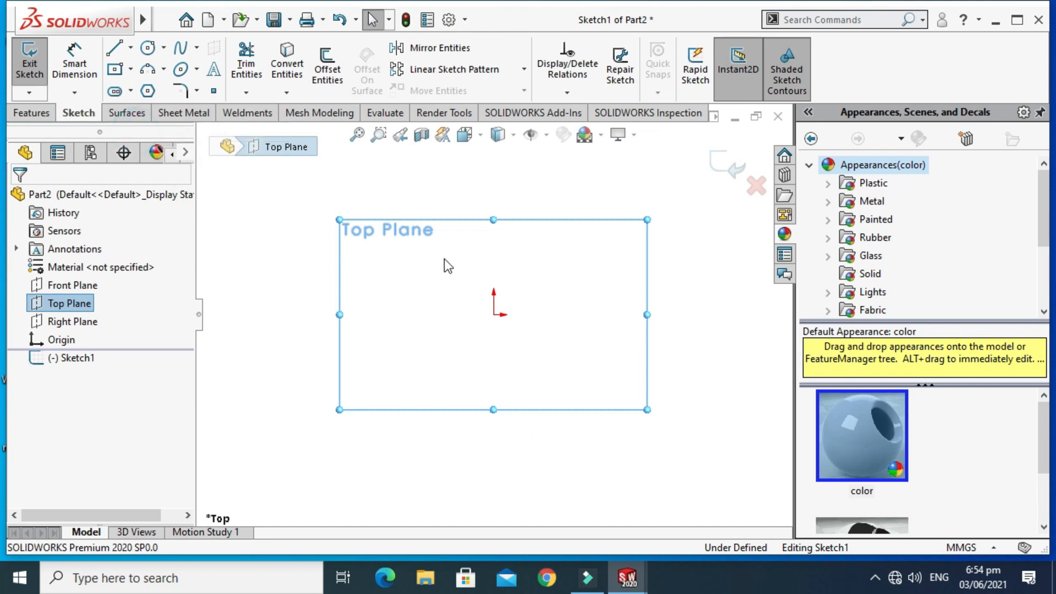
{"action": "left_click", "coordinate": [493, 314]}
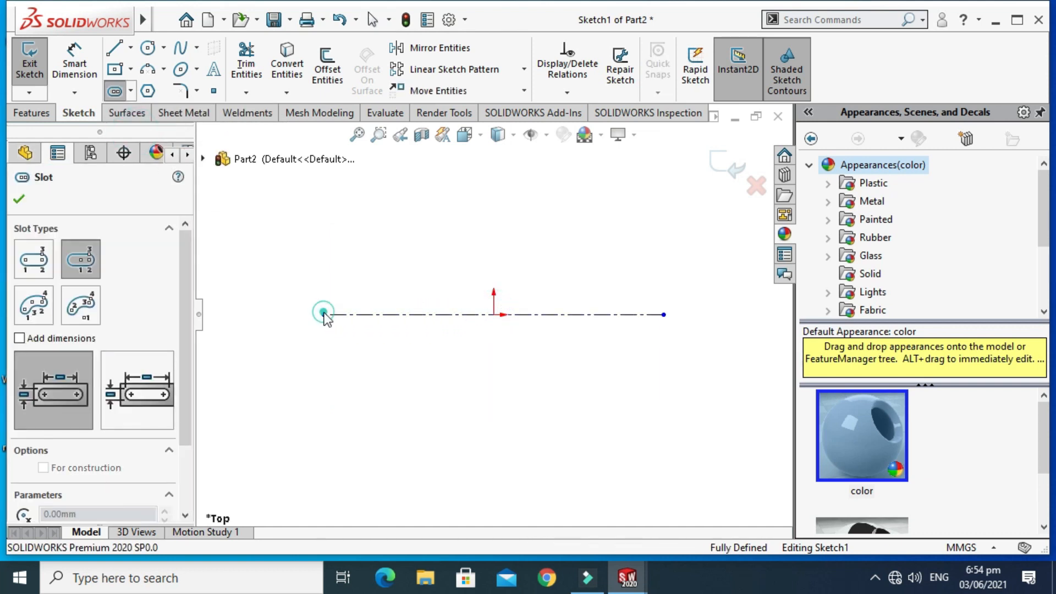
{"action": "left_click", "coordinate": [323, 314]}
{"action": "left_click", "coordinate": [322, 342]}
{"action": "key", "text": "Escape"}
Dimension the slot's centre-to-centre length at 120 mm and check the document's unit system.
{"action": "left_click", "coordinate": [70, 48]}
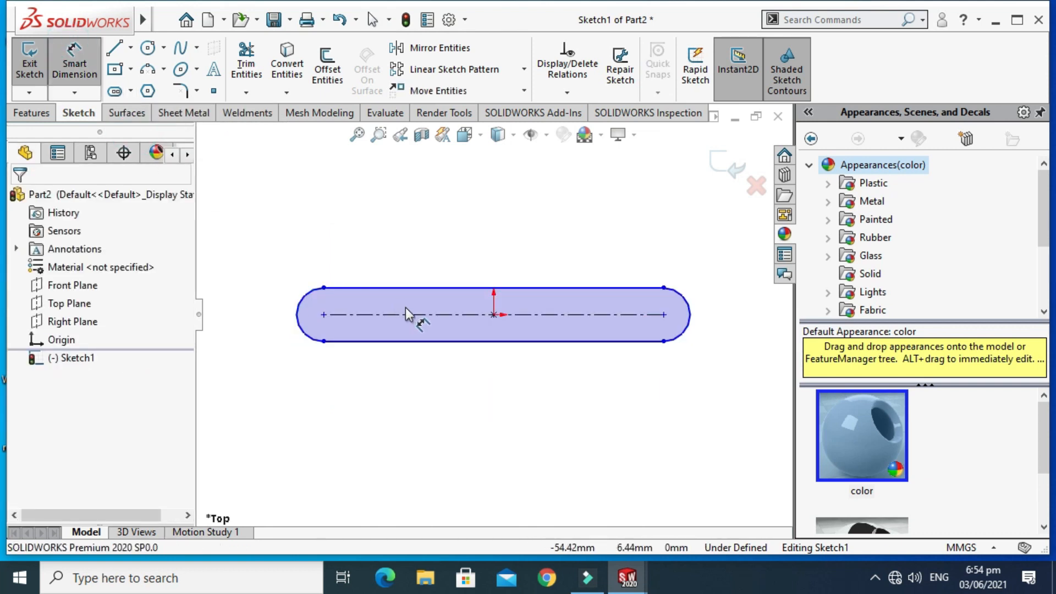
{"action": "left_click", "coordinate": [411, 315]}
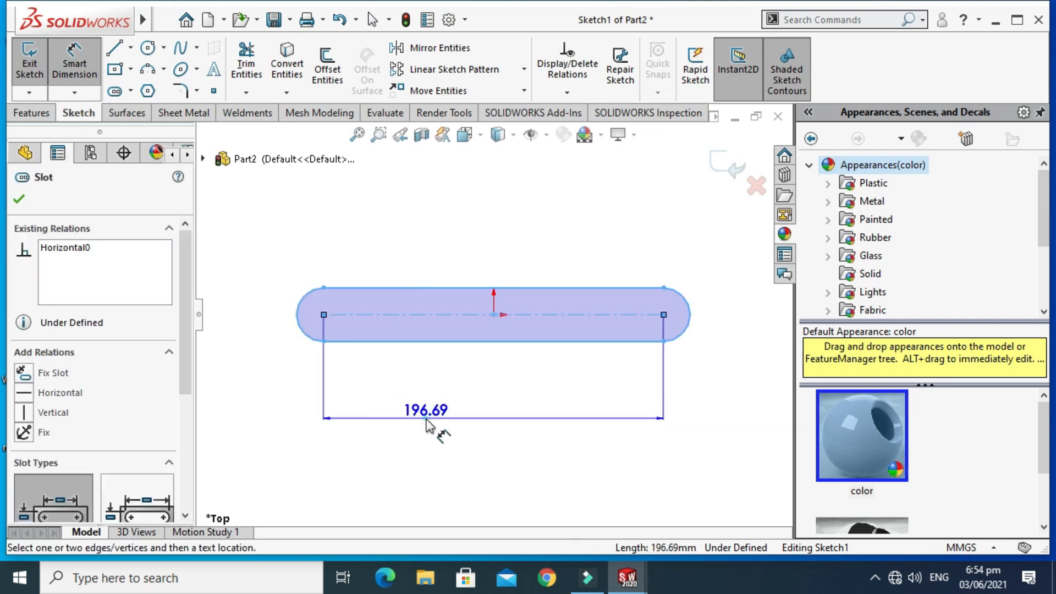
{"action": "left_click", "coordinate": [429, 428]}
{"action": "type", "text": "120"}
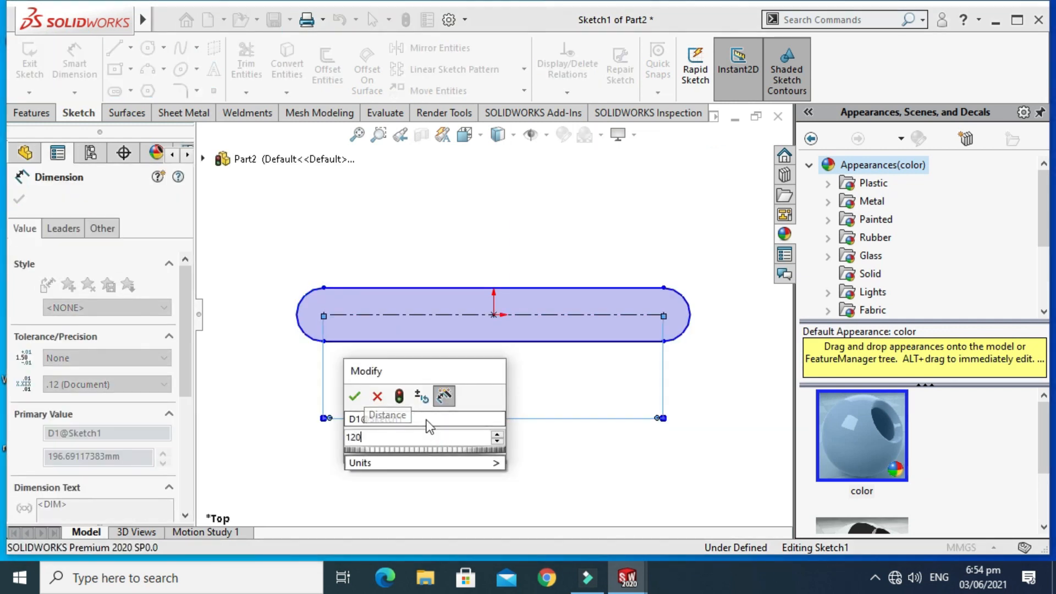
{"action": "key", "text": "Return"}
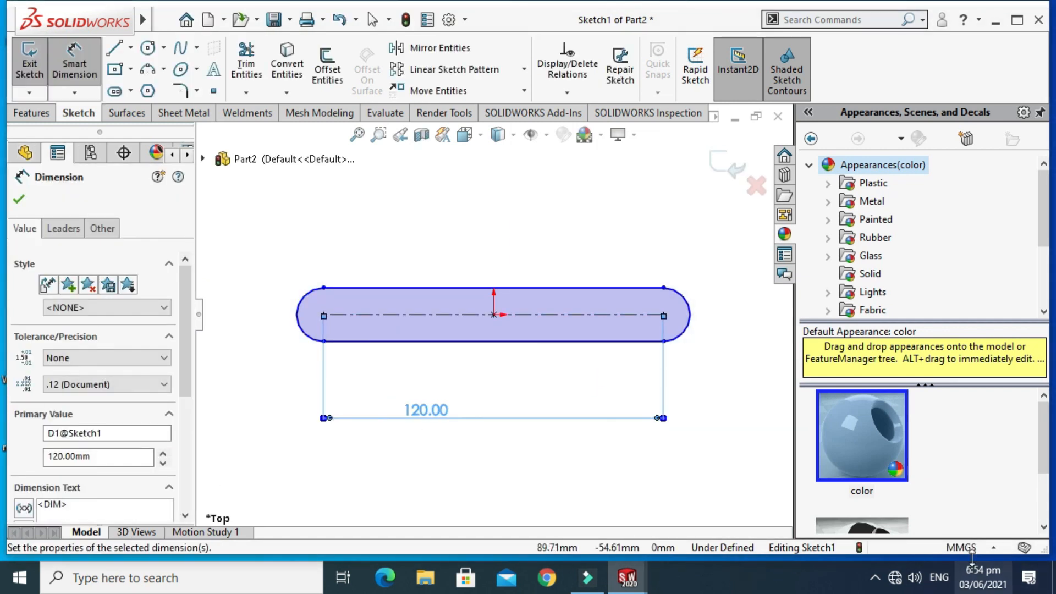
{"action": "left_click", "coordinate": [964, 547]}
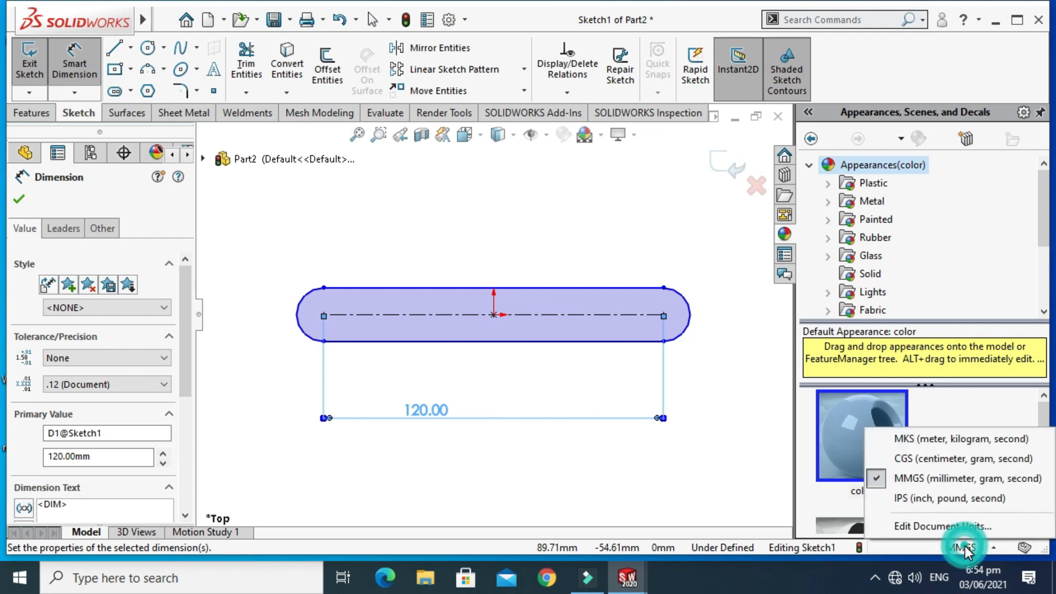
{"action": "left_click", "coordinate": [373, 231]}
Dimension the slot's width between its two straight edges at 40 mm.
{"action": "left_click", "coordinate": [76, 66]}
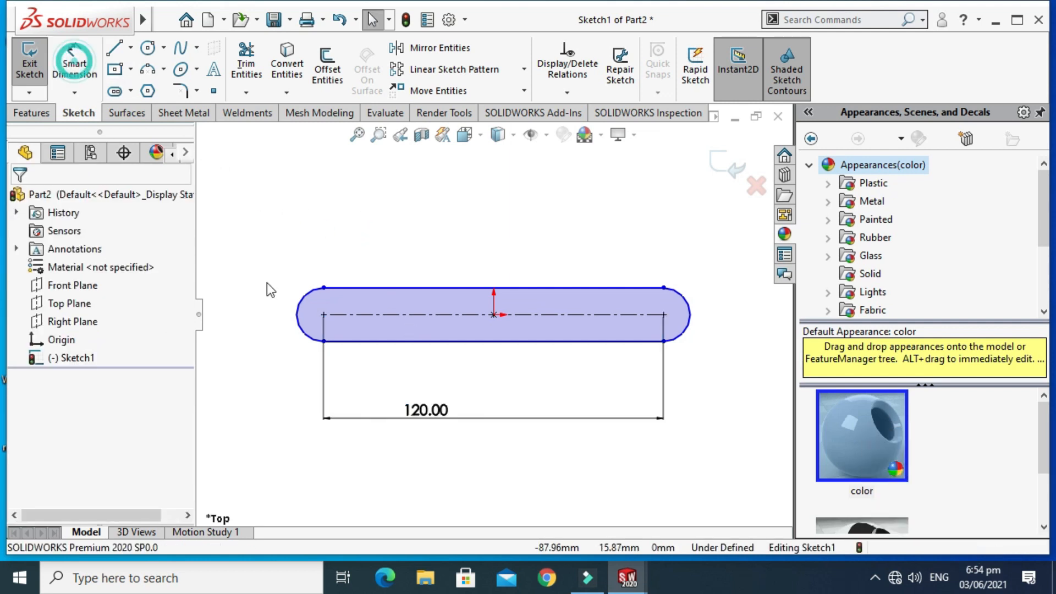
{"action": "left_click", "coordinate": [368, 341]}
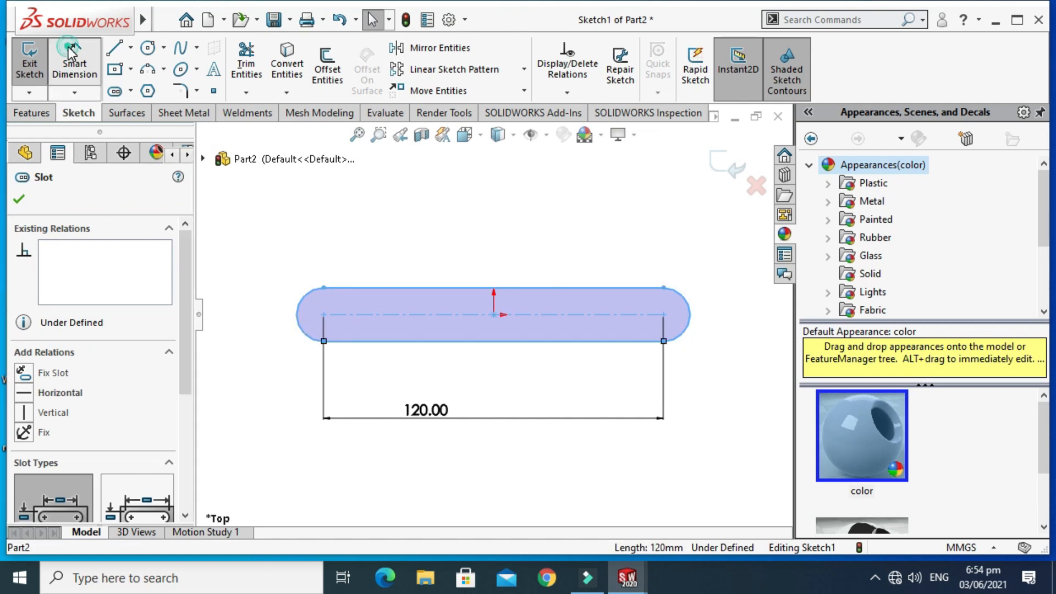
{"action": "left_click", "coordinate": [75, 65]}
{"action": "left_click", "coordinate": [382, 341]}
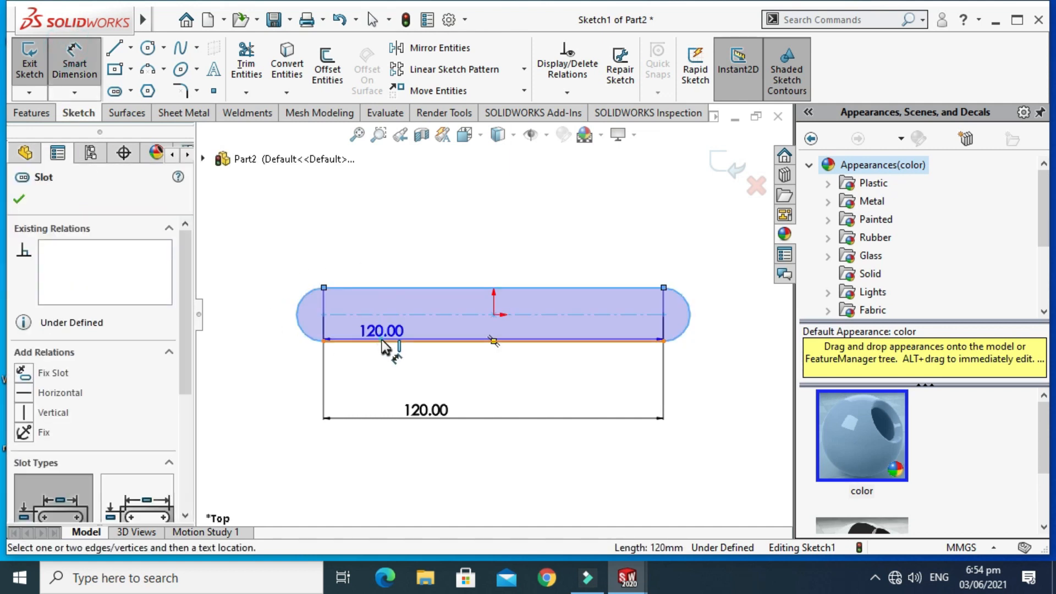
{"action": "left_click", "coordinate": [252, 330]}
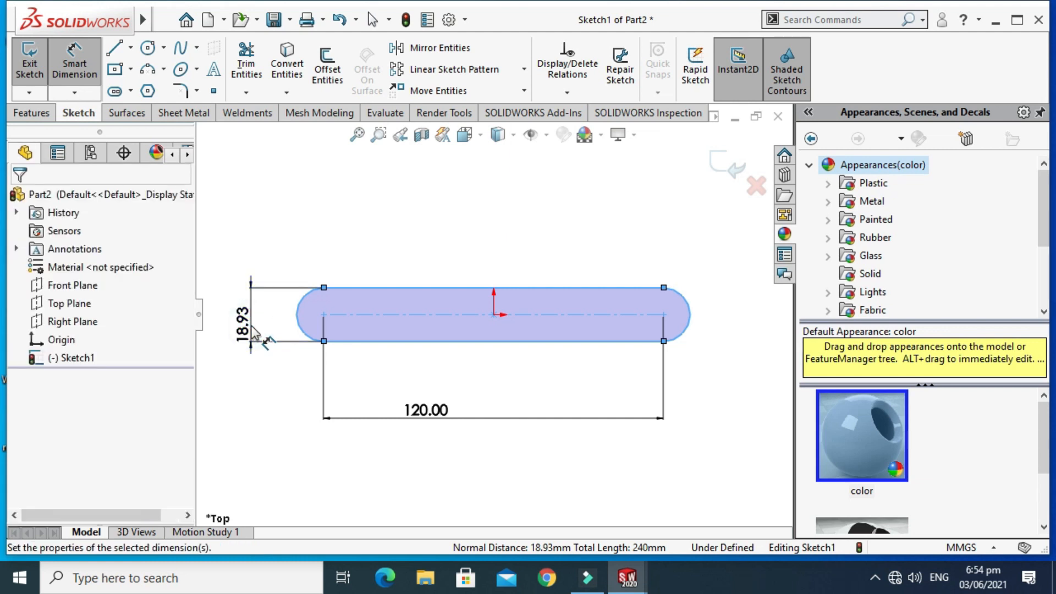
{"action": "key", "text": "Return"}
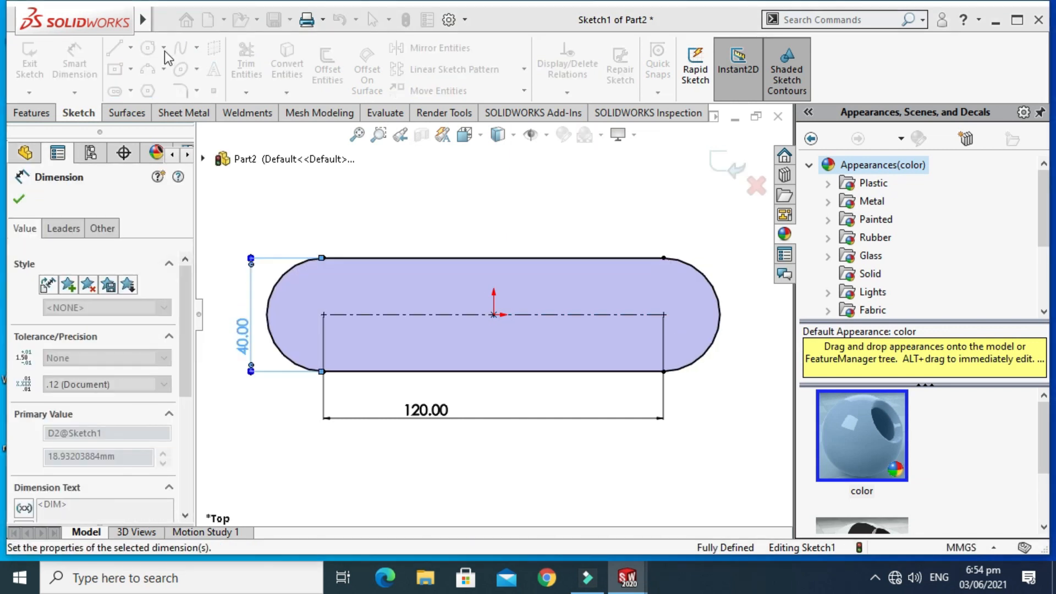
Draw a circle on each of the slot's arc centres, the left one about 20 mm in diameter and the right one larger.
{"action": "left_click", "coordinate": [162, 49]}
{"action": "left_click", "coordinate": [177, 69]}
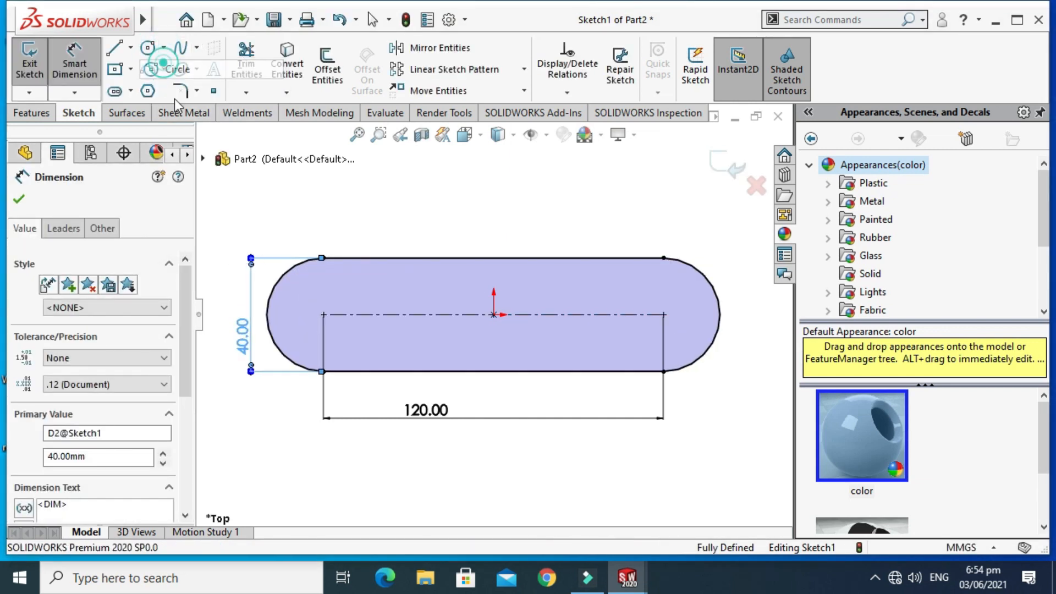
{"action": "left_click", "coordinate": [323, 314]}
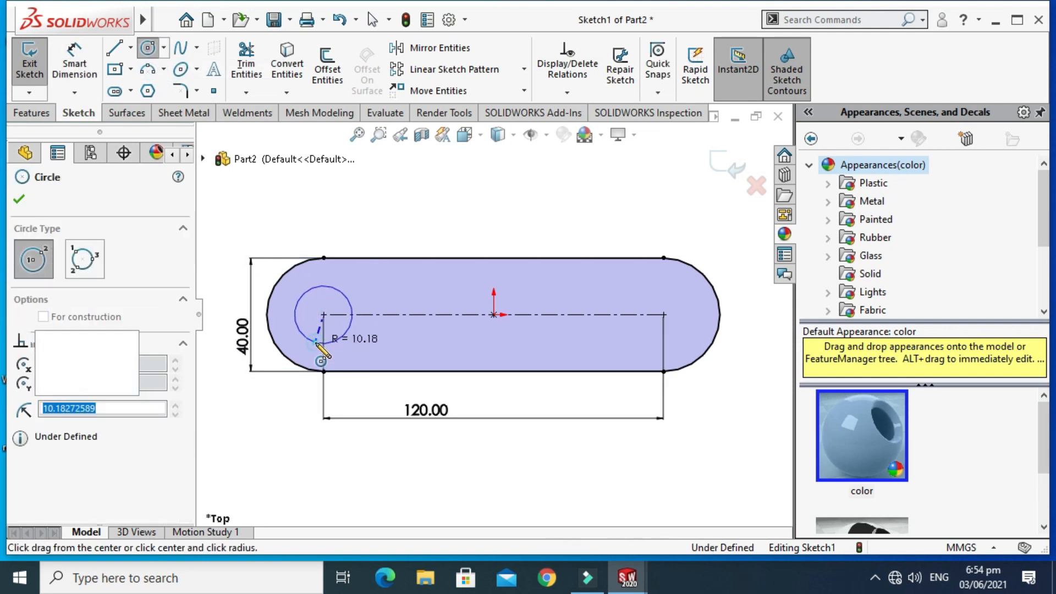
{"action": "left_click", "coordinate": [341, 337]}
{"action": "left_click", "coordinate": [664, 314]}
{"action": "left_click", "coordinate": [630, 341]}
{"action": "key", "text": "Escape"}
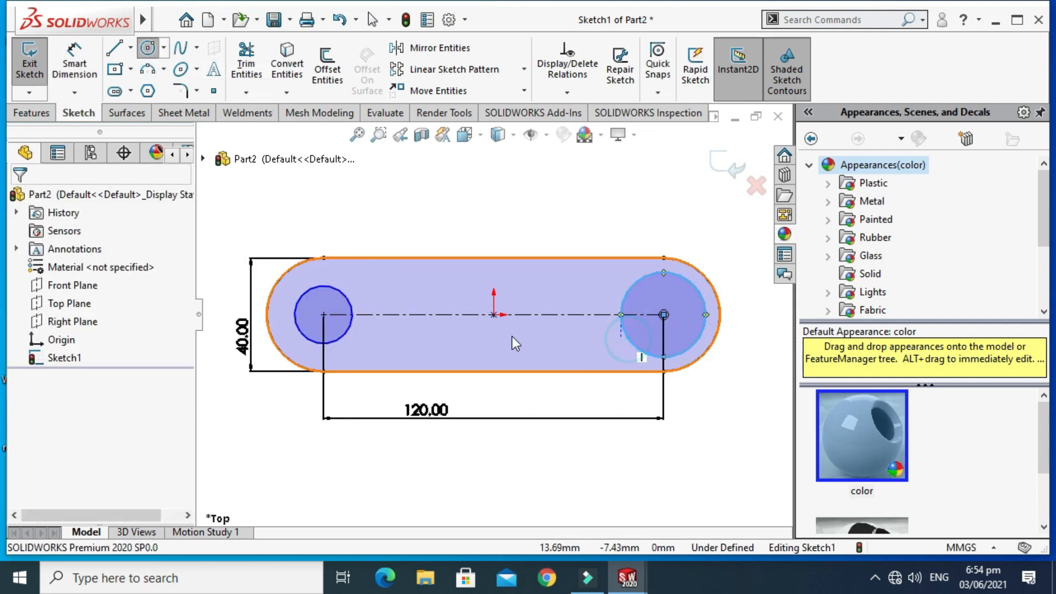
Add an equal relation between the two circles at the slot's ends.
{"action": "left_click", "coordinate": [310, 341]}
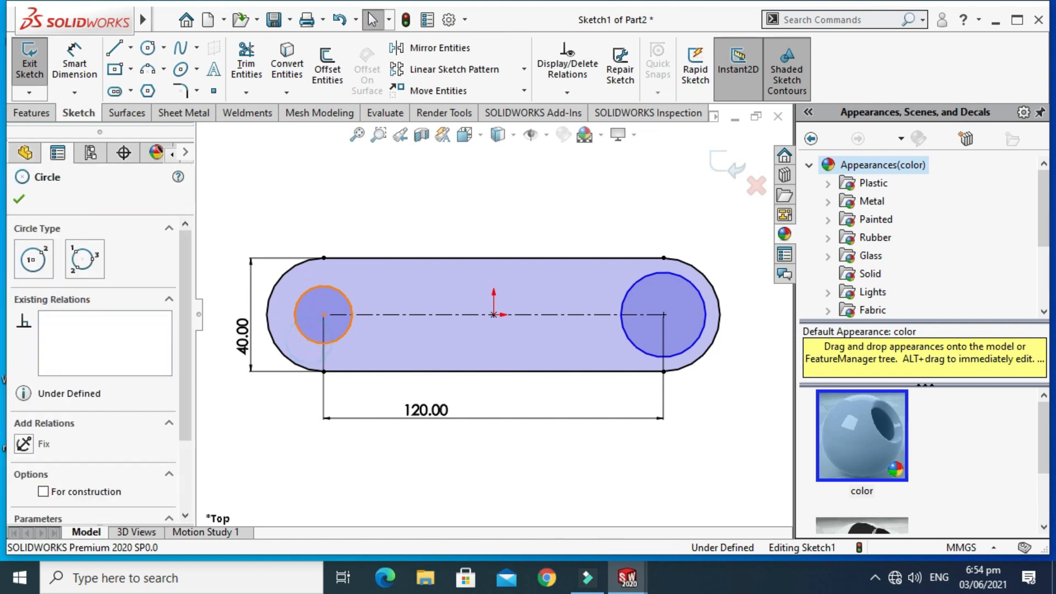
{"action": "left_click", "coordinate": [632, 349], "text": "ctrl"}
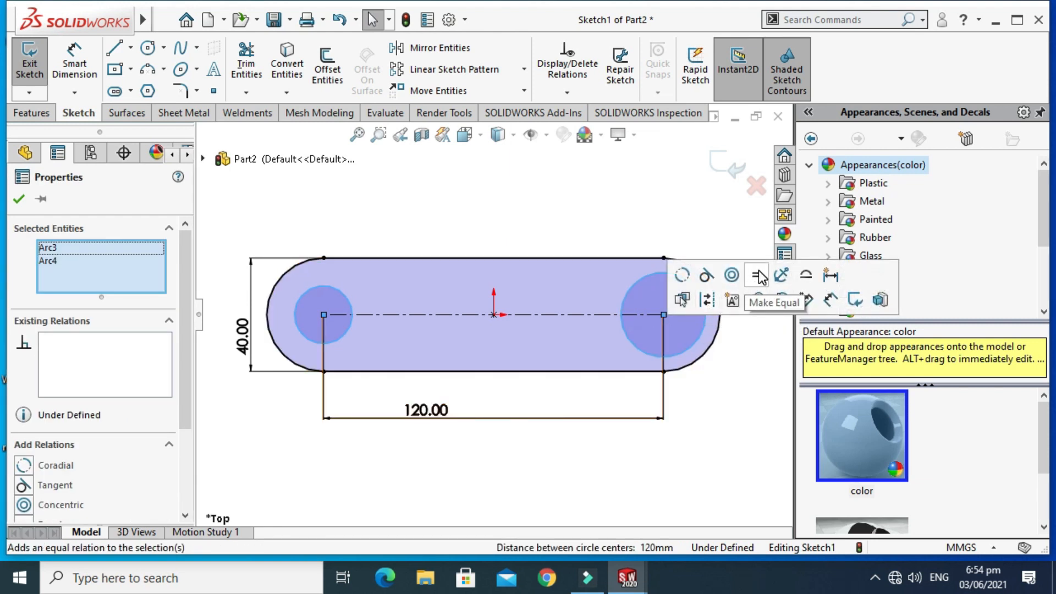
{"action": "left_click", "coordinate": [759, 276]}
Dimension the left circle's diameter at 20 mm and finish dimensioning.
{"action": "left_click", "coordinate": [74, 64]}
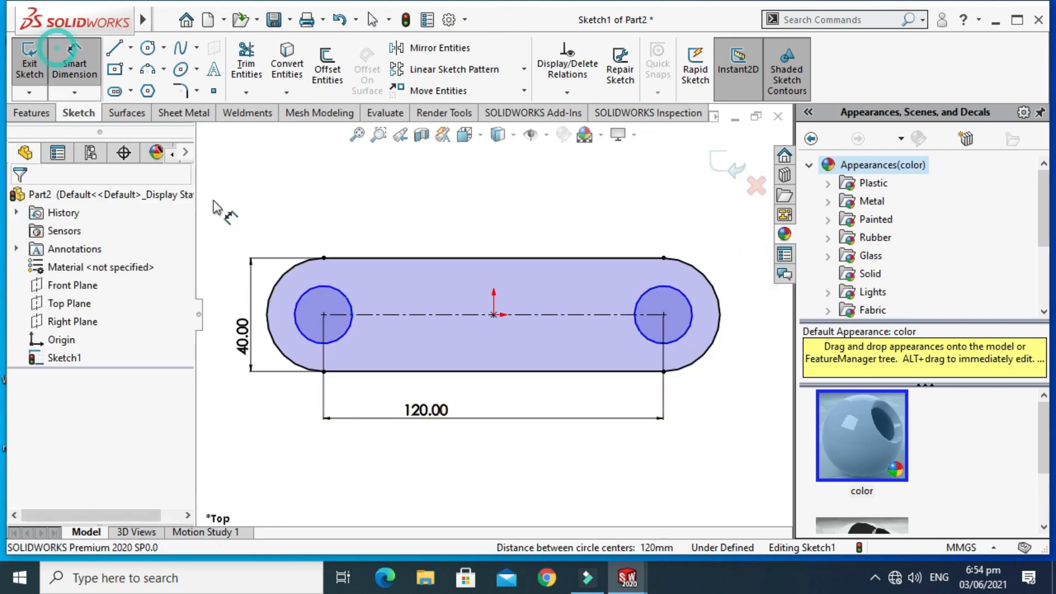
{"action": "left_click", "coordinate": [302, 335]}
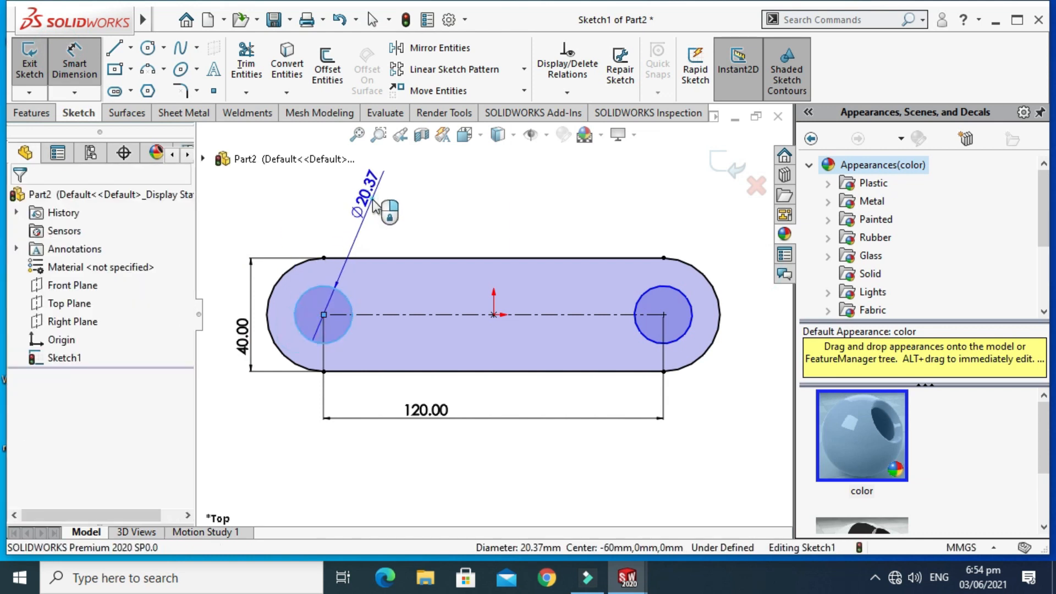
{"action": "left_click", "coordinate": [373, 205]}
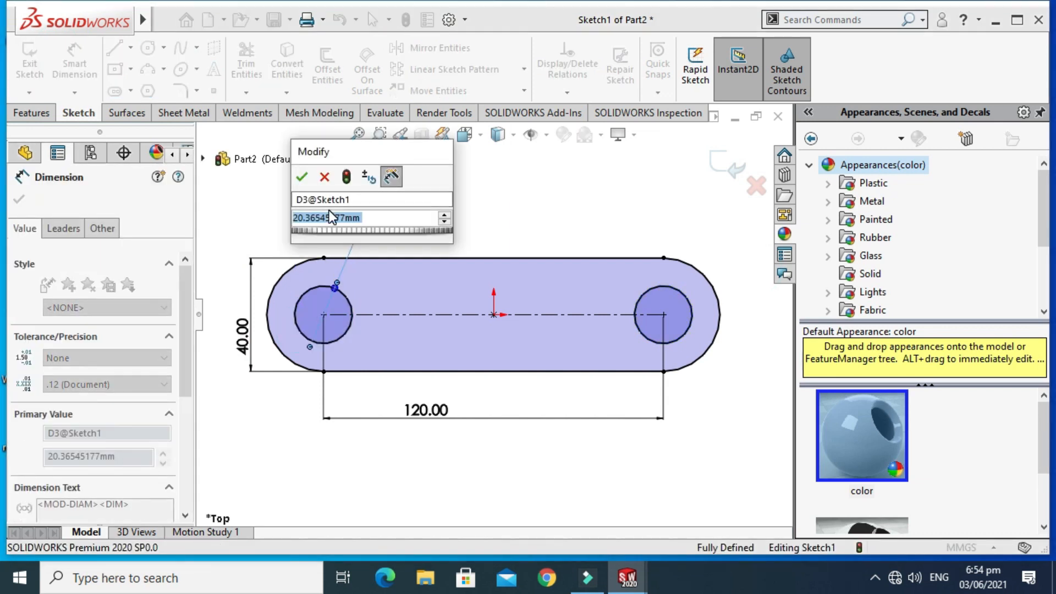
{"action": "type", "text": "20"}
{"action": "key", "text": "Return"}
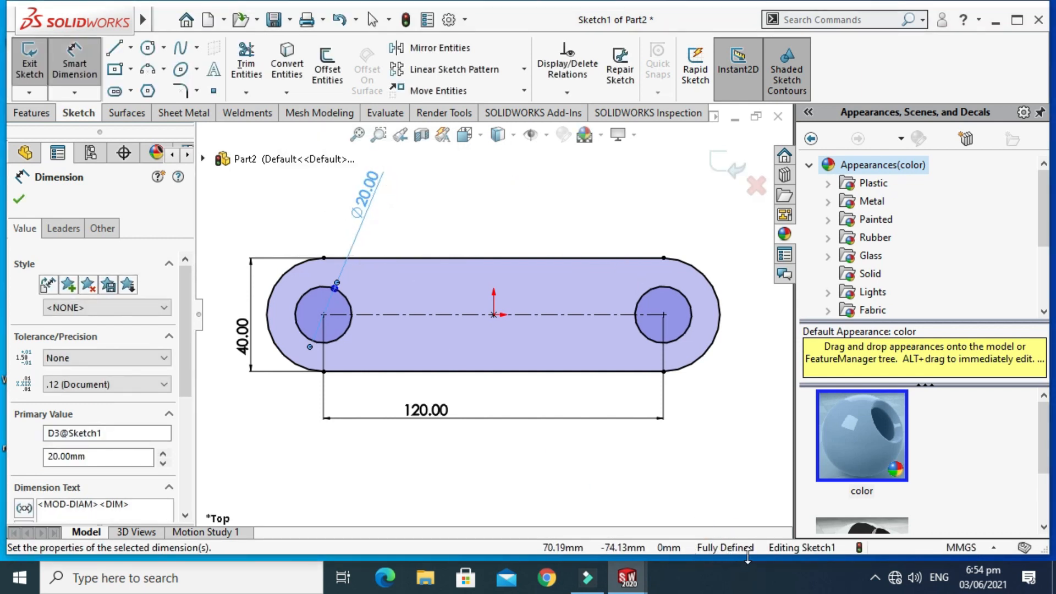
{"action": "left_click", "coordinate": [19, 199]}
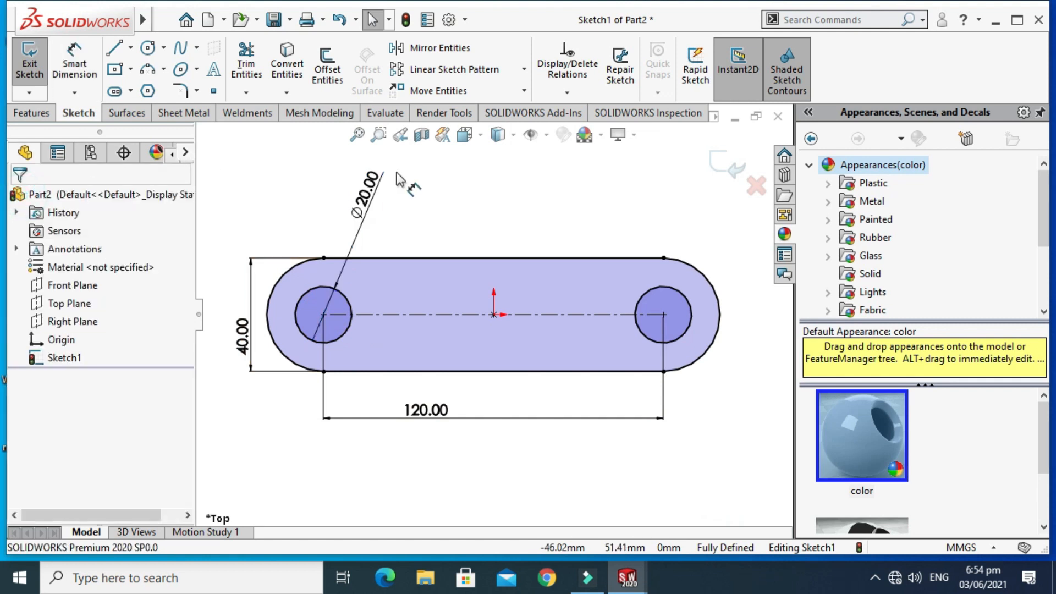
Extrude the slot profile with its two holes 10 mm using the Mid Plane end condition.
{"action": "left_click", "coordinate": [30, 113]}
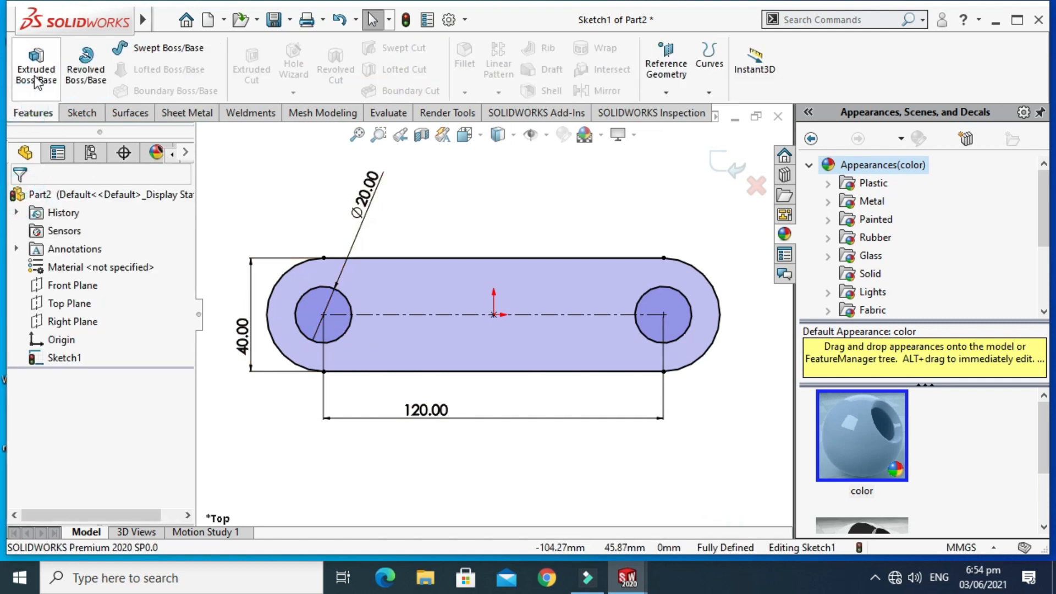
{"action": "left_click", "coordinate": [34, 72]}
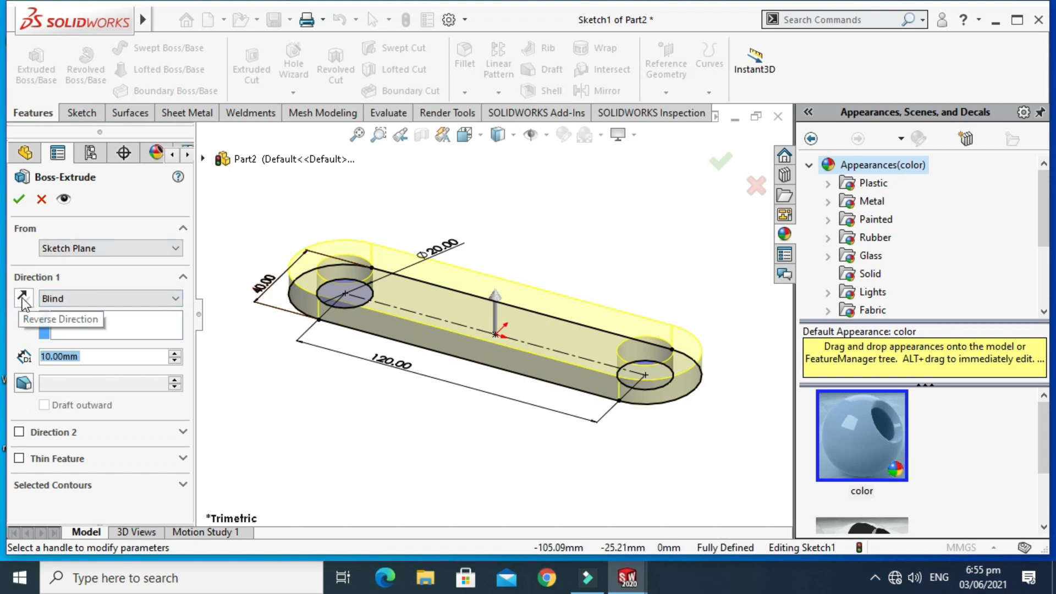
{"action": "left_click", "coordinate": [61, 300]}
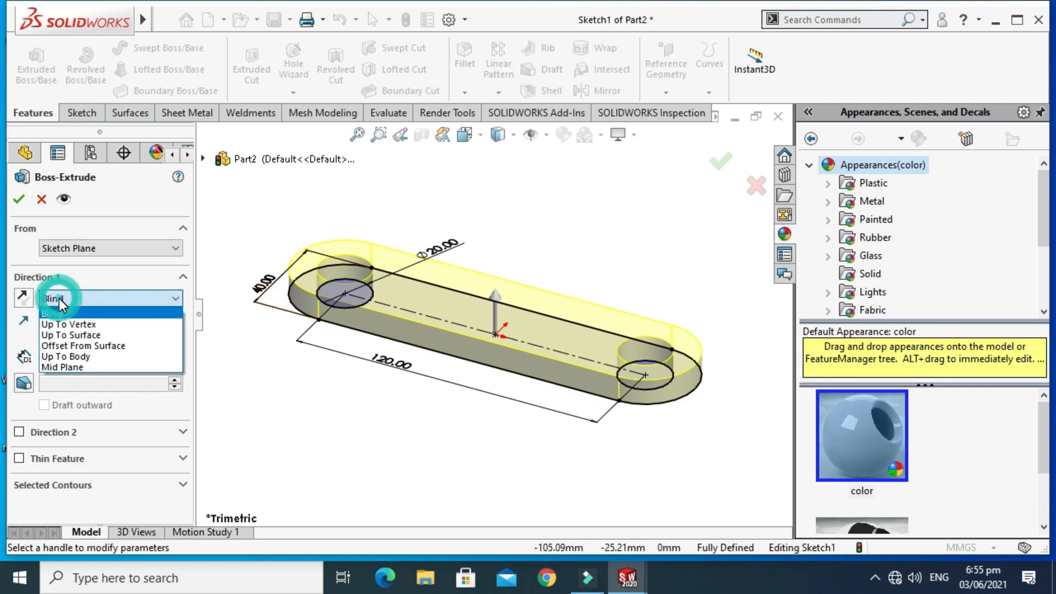
{"action": "left_click", "coordinate": [63, 366]}
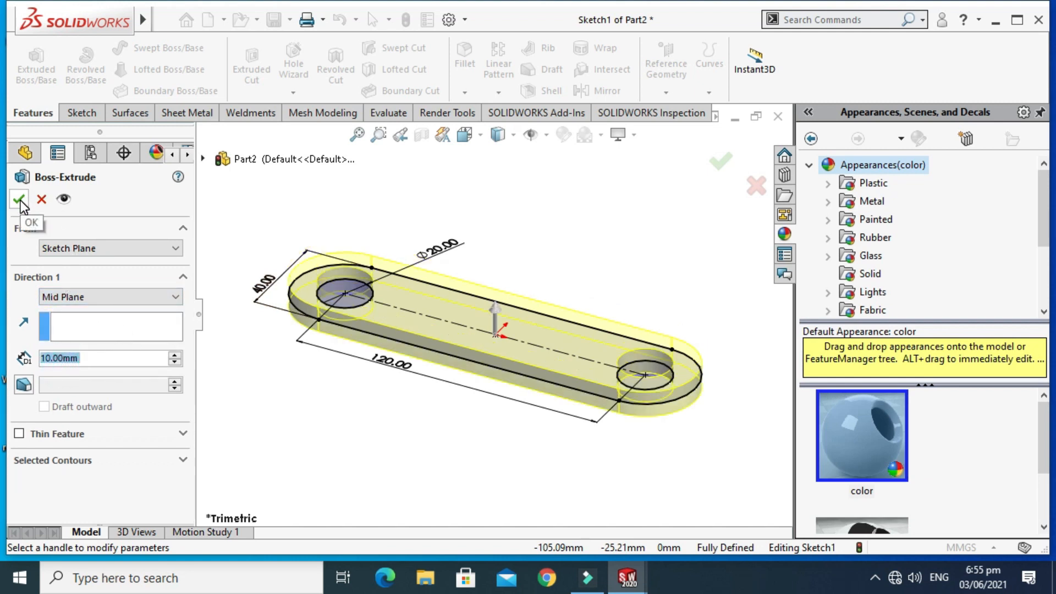
{"action": "left_click", "coordinate": [103, 298]}
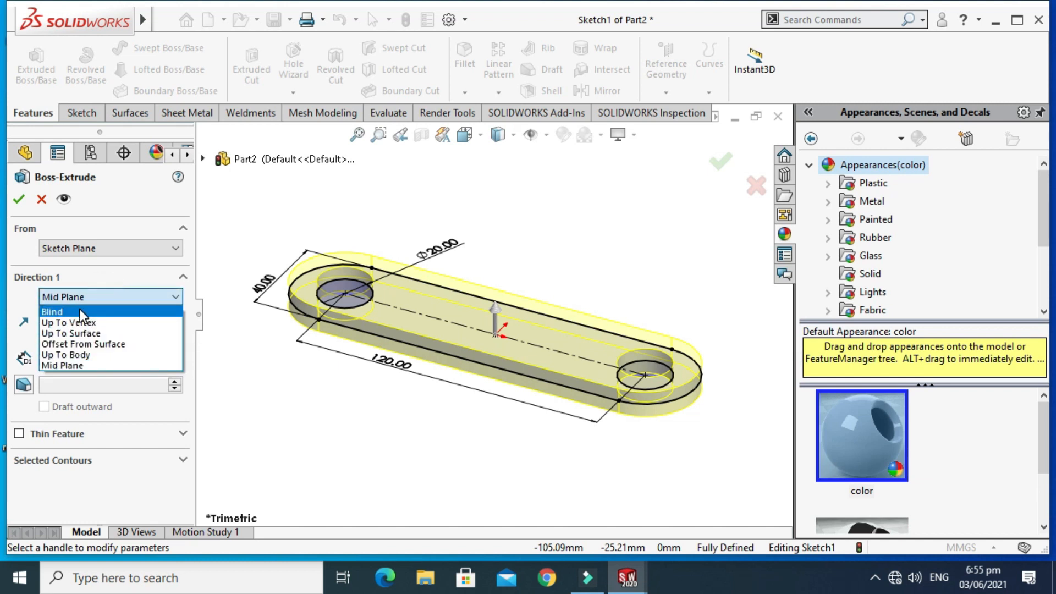
{"action": "left_click", "coordinate": [12, 301]}
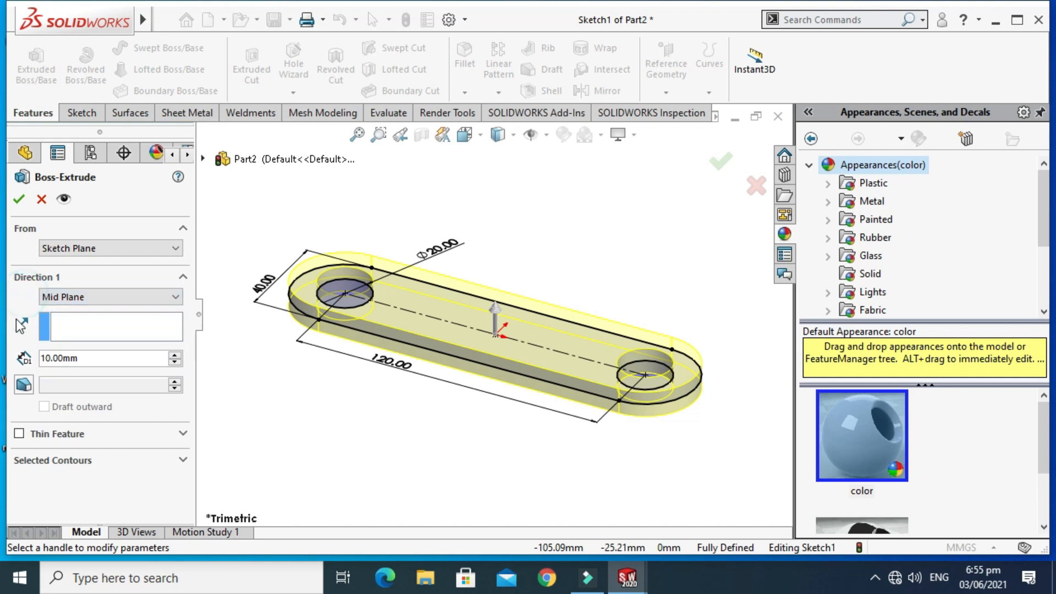
{"action": "left_click", "coordinate": [19, 199]}
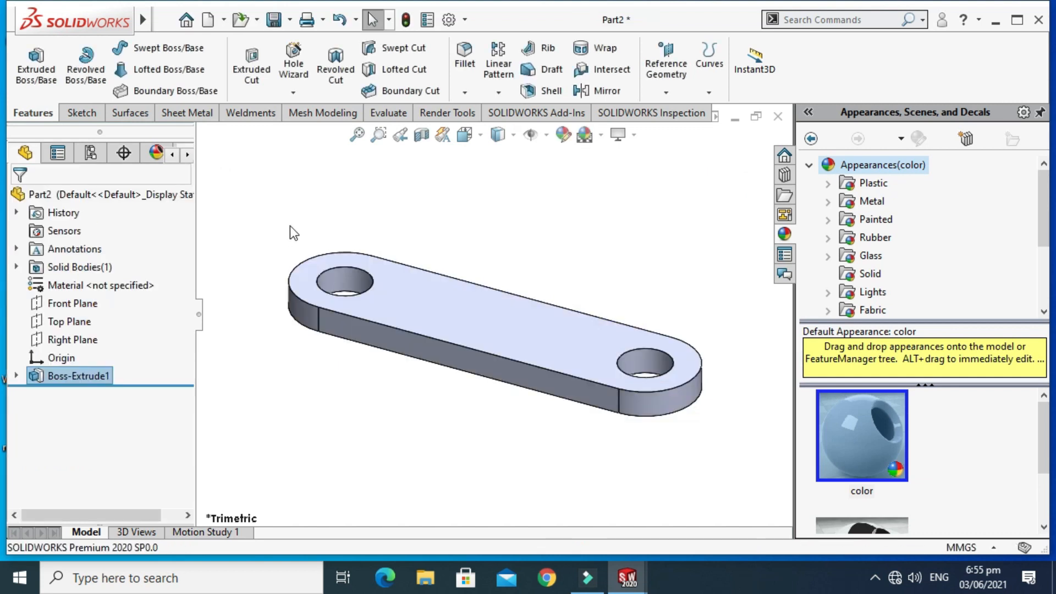
Start a Flex feature and select the link plate as the body to flex.
{"action": "right_click", "coordinate": [460, 193]}
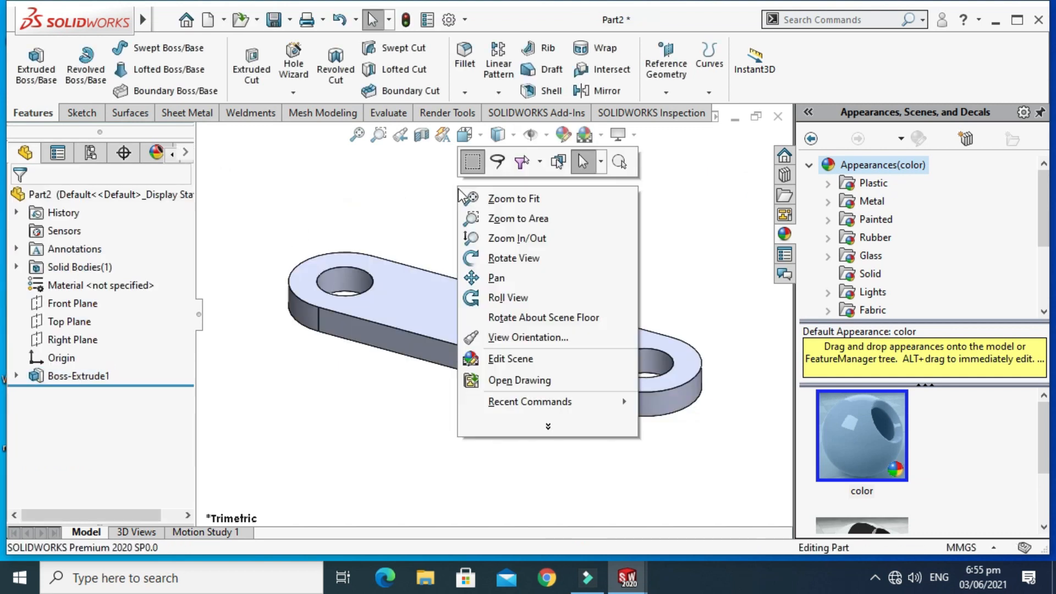
{"action": "left_click", "coordinate": [519, 255]}
{"action": "left_click_drag", "start_coordinate": [488, 243], "coordinate": [441, 233]}
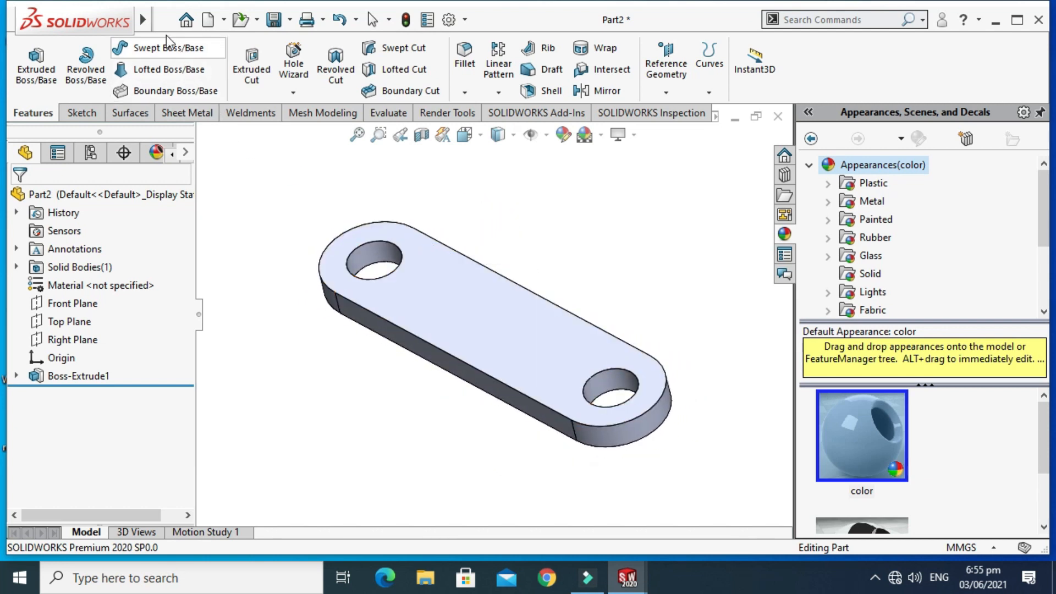
{"action": "mouse_move", "coordinate": [144, 22]}
{"action": "left_click", "coordinate": [227, 21]}
{"action": "mouse_move", "coordinate": [268, 31]}
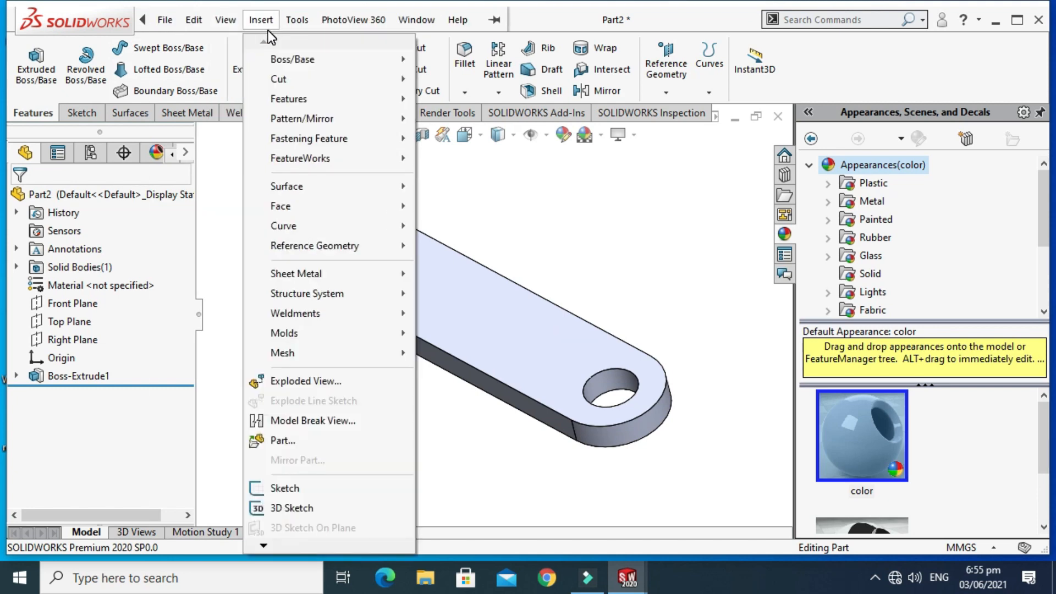
{"action": "mouse_move", "coordinate": [311, 104]}
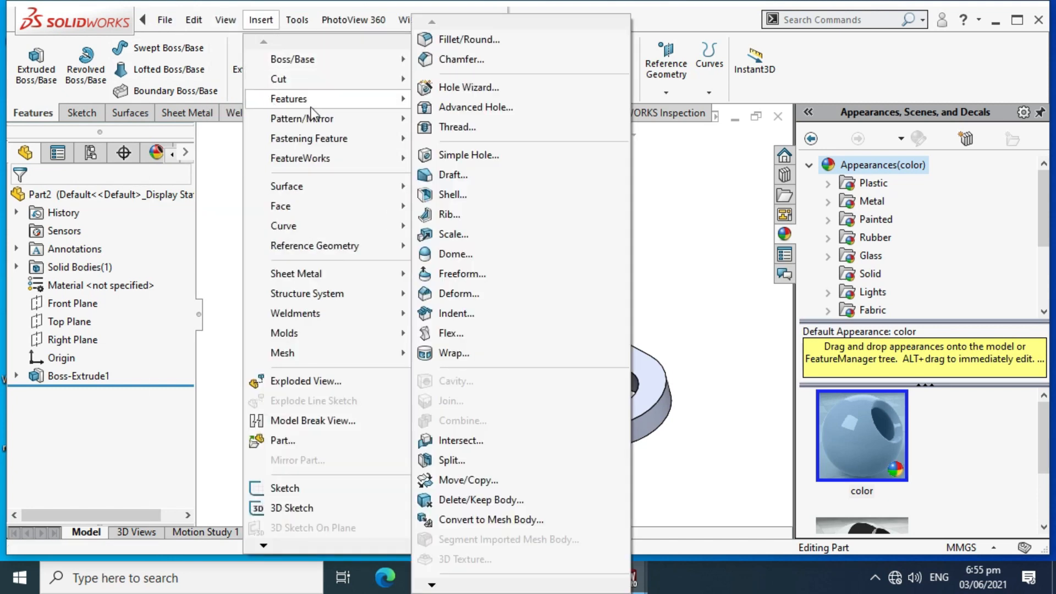
{"action": "left_click", "coordinate": [416, 19]}
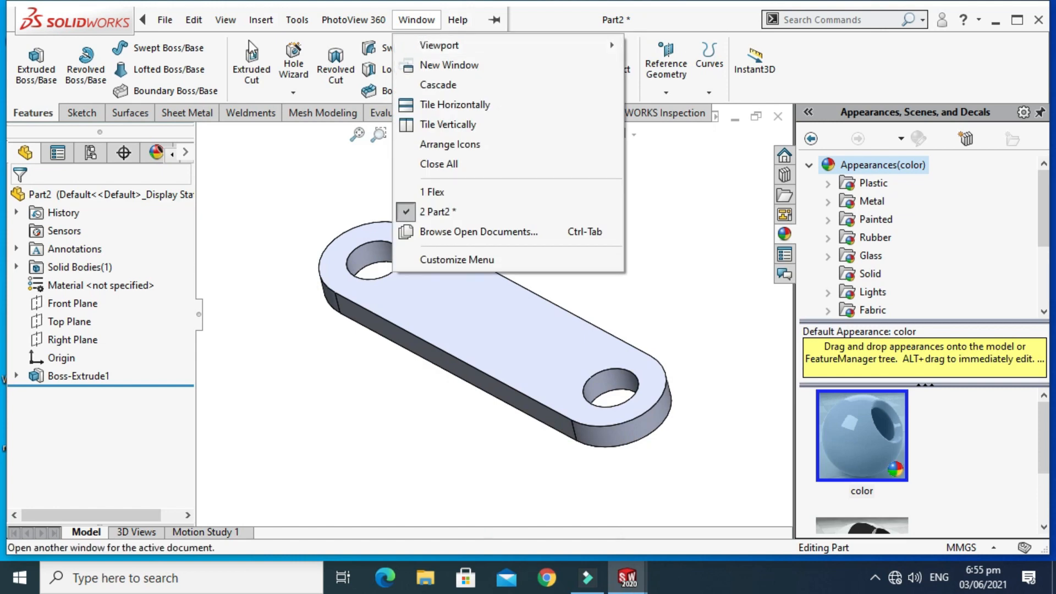
{"action": "left_click", "coordinate": [260, 19]}
{"action": "left_click", "coordinate": [281, 97]}
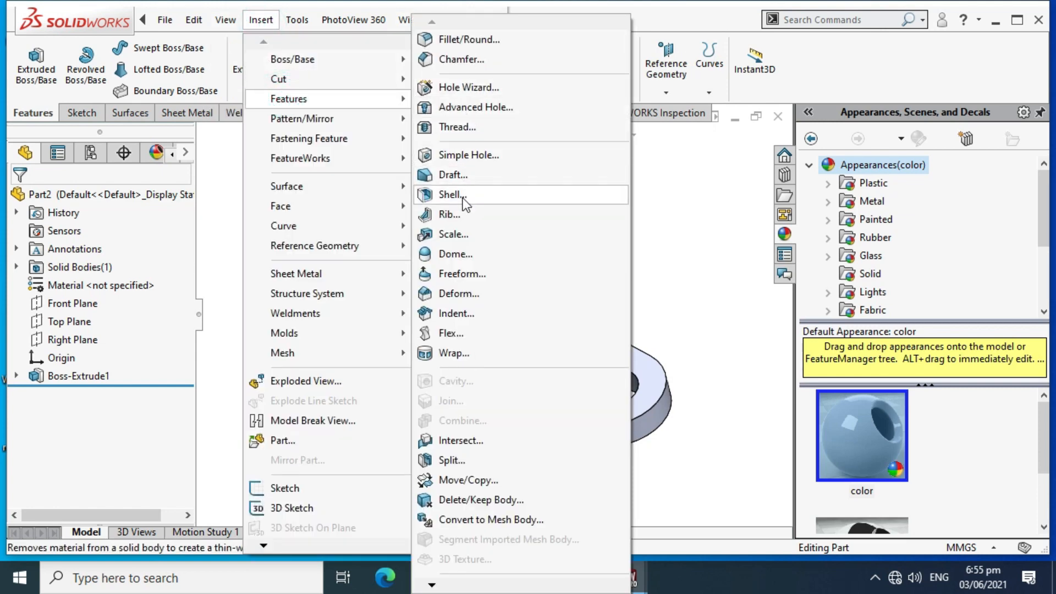
{"action": "left_click", "coordinate": [474, 335]}
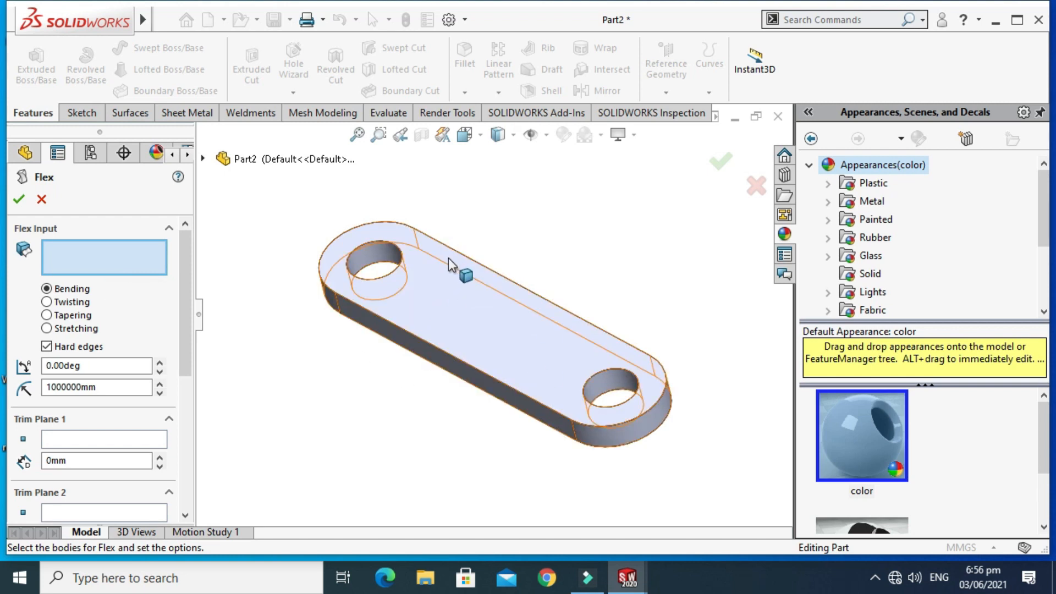
{"action": "left_click", "coordinate": [459, 300]}
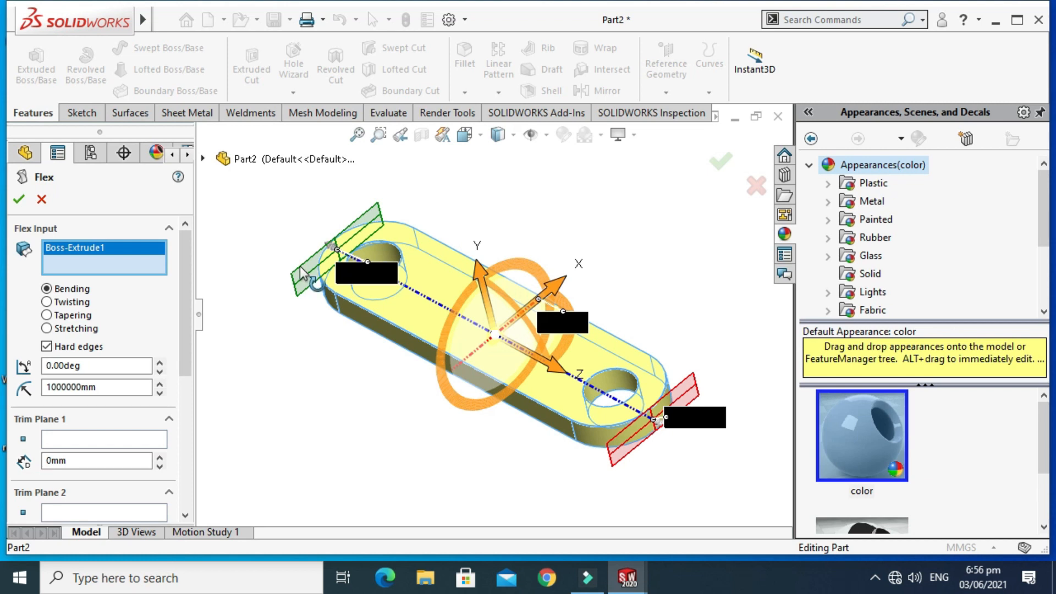
{"action": "scroll", "coordinate": [192, 292], "scroll_direction": "down", "scroll_amount": 3}
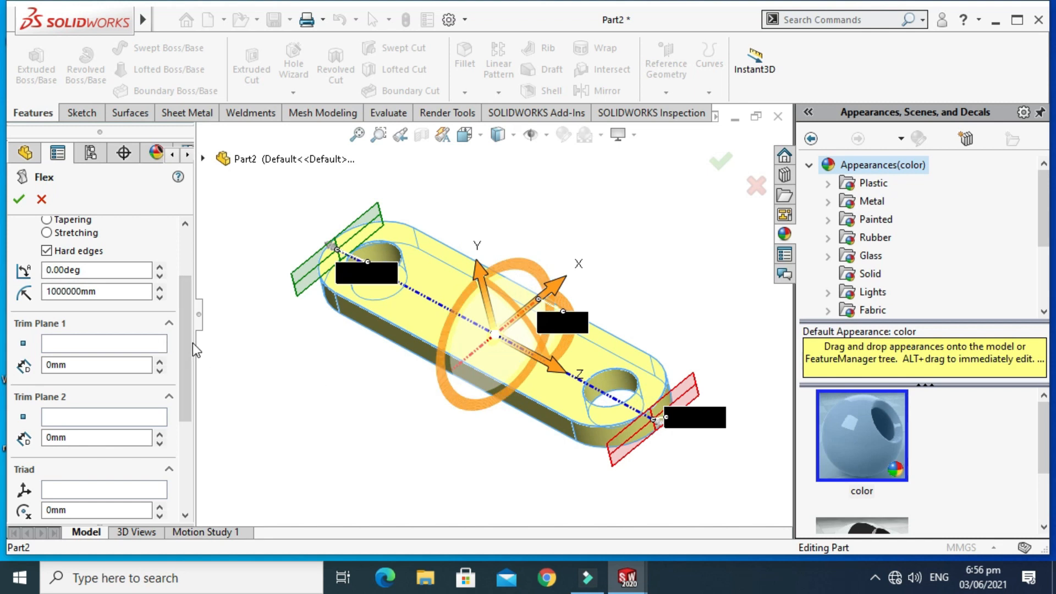
{"action": "scroll", "coordinate": [186, 325], "scroll_direction": "up", "scroll_amount": 3}
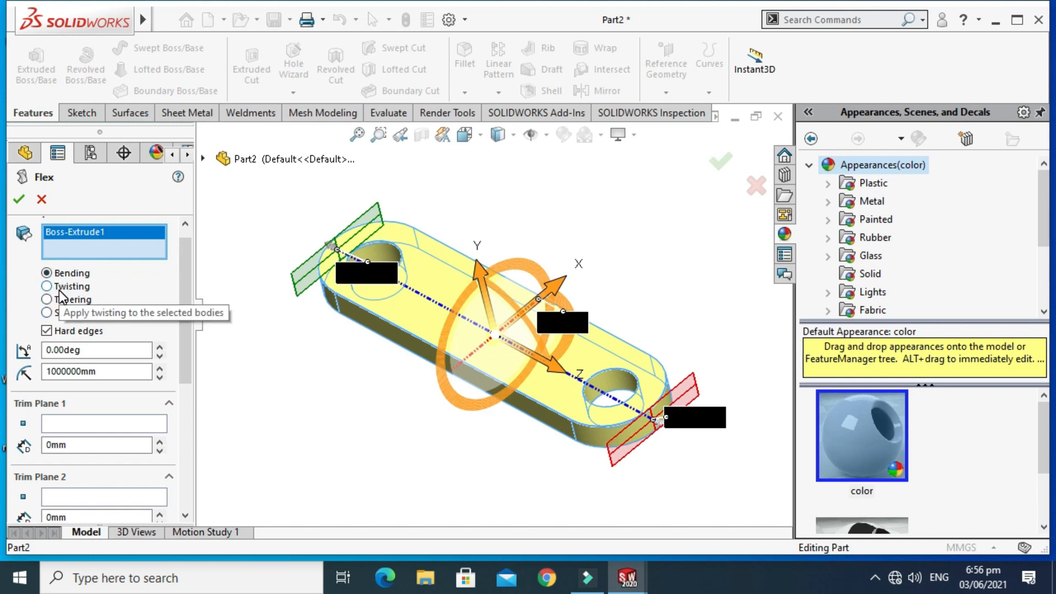
Shift the Flex triad slightly off the plate's centre and reset its X, Y and Z rotation centre positions to 0 mm.
{"action": "left_click_drag", "start_coordinate": [185, 301], "coordinate": [167, 391]}
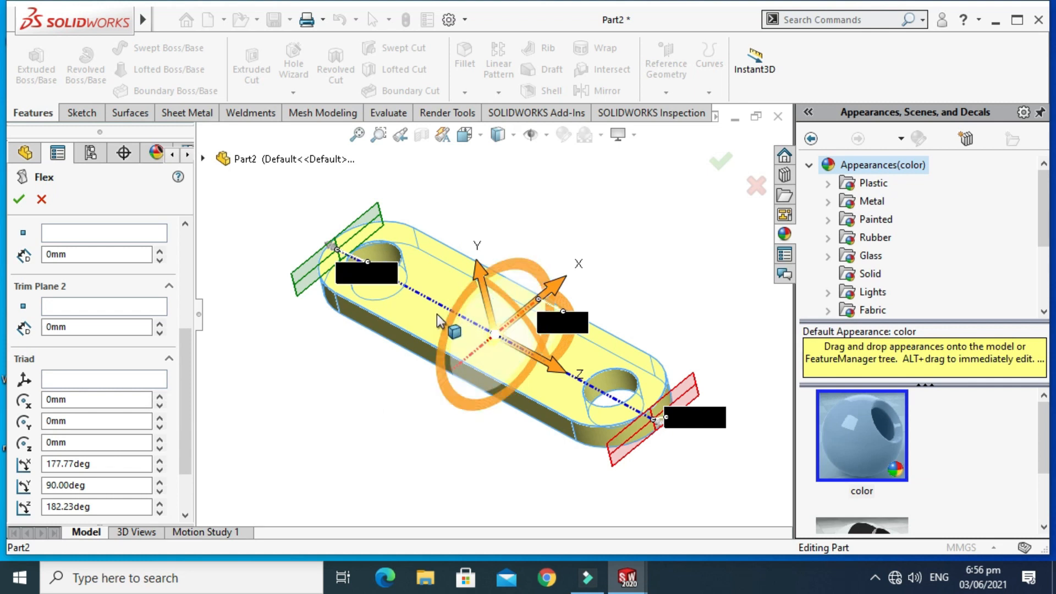
{"action": "left_click_drag", "start_coordinate": [470, 330], "coordinate": [487, 330]}
{"action": "left_click", "coordinate": [136, 396]}
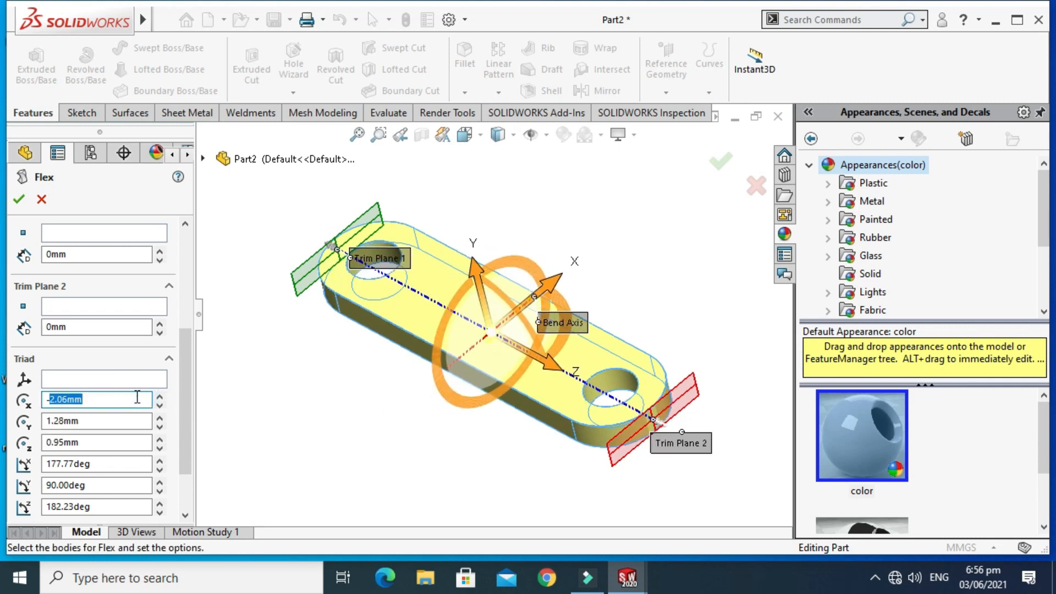
{"action": "type", "text": "0"}
{"action": "key", "text": "Tab"}
{"action": "left_click", "coordinate": [136, 419]}
{"action": "type", "text": "0"}
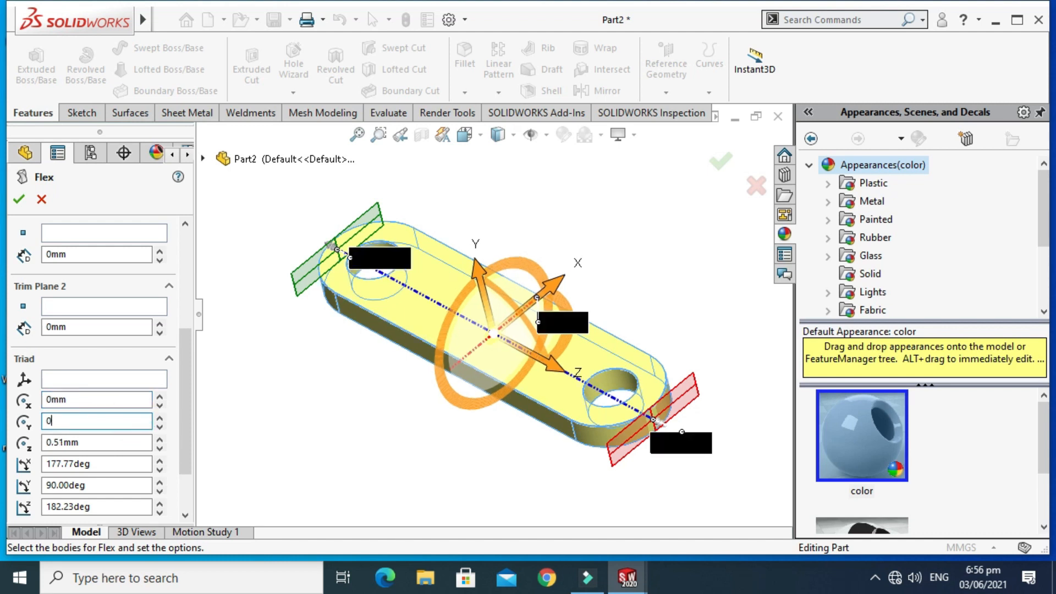
{"action": "key", "text": "Tab"}
{"action": "left_click", "coordinate": [127, 438]}
{"action": "type", "text": "0"}
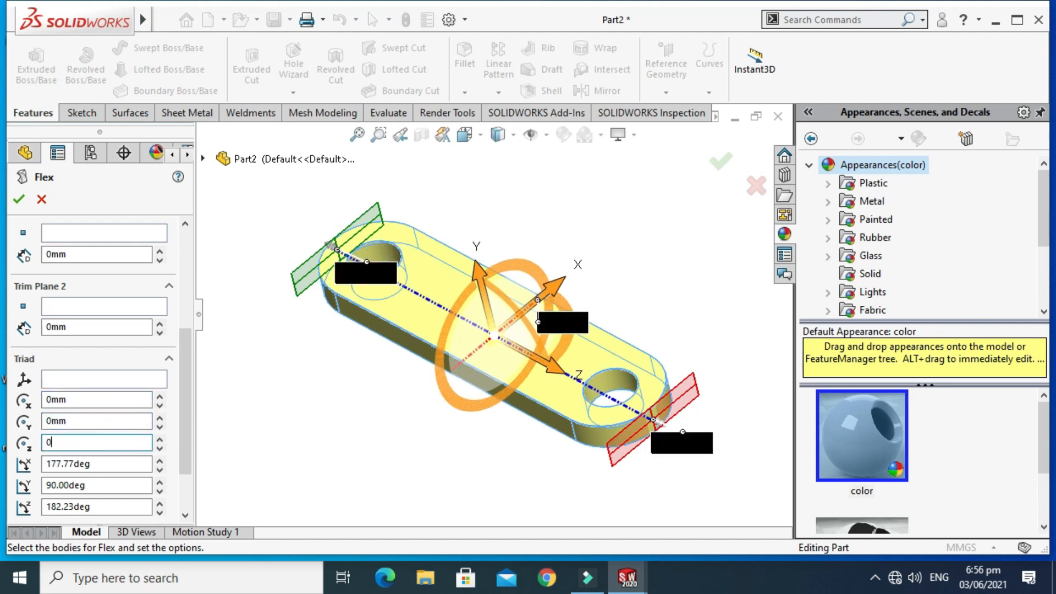
{"action": "key", "text": "Tab"}
Set the Trim Plane 1 distance of the Flex feature to 30 mm.
{"action": "left_click_drag", "start_coordinate": [184, 341], "coordinate": [190, 279]}
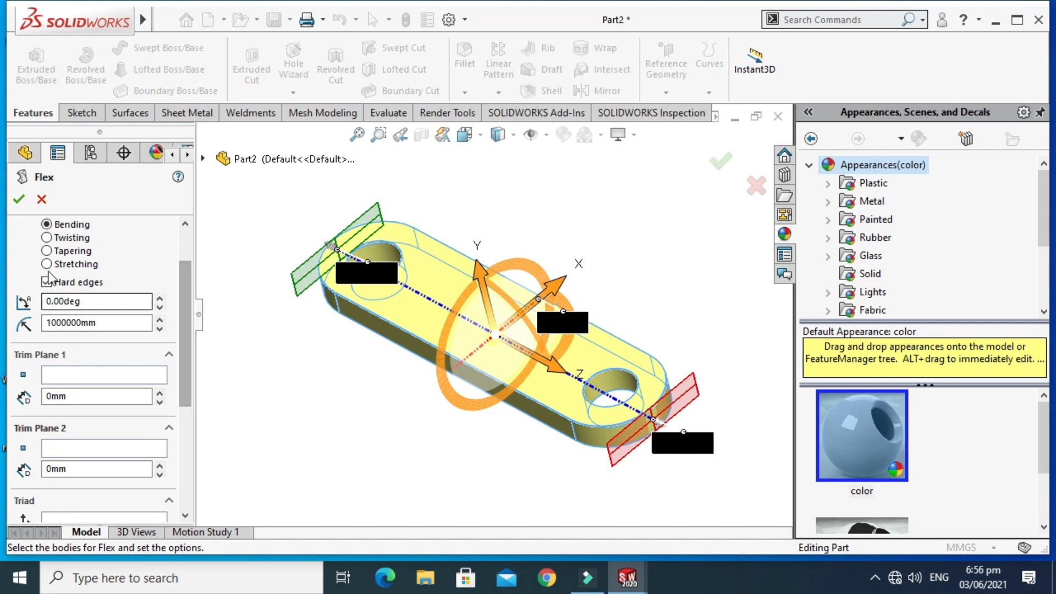
{"action": "left_click", "coordinate": [81, 374]}
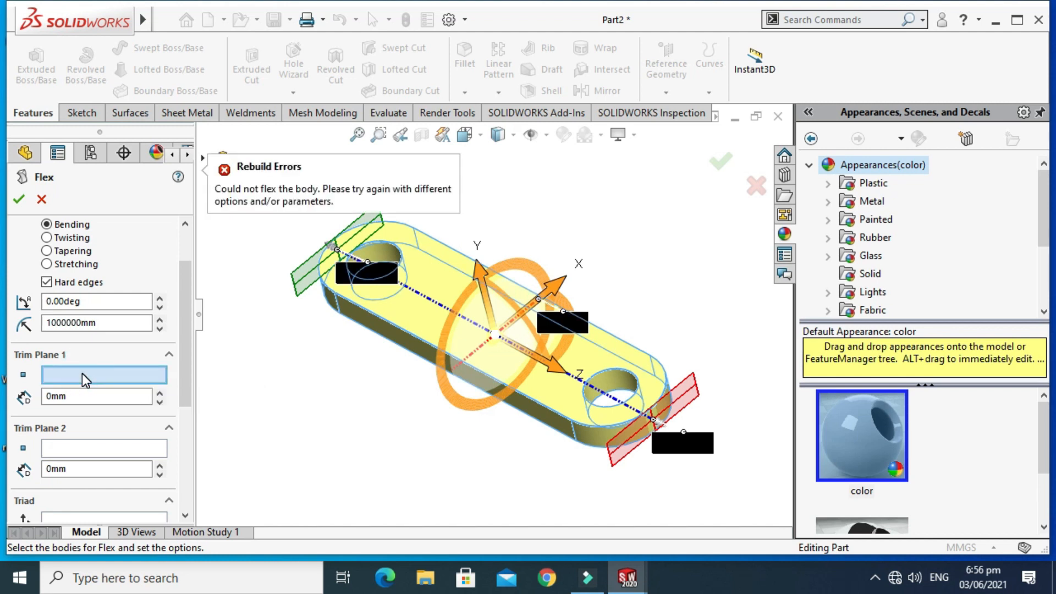
{"action": "double_click", "coordinate": [93, 396]}
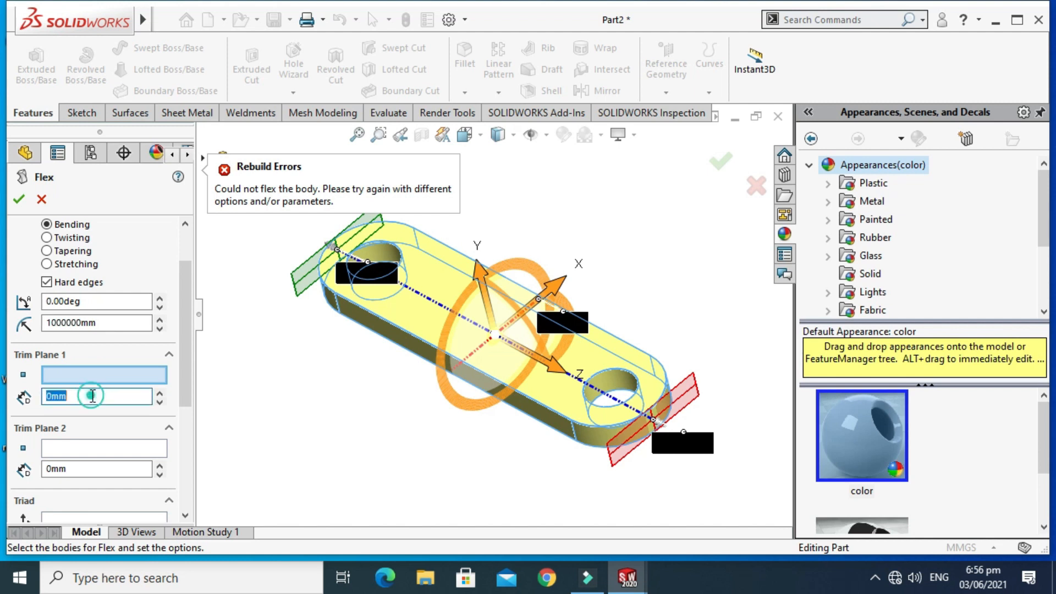
{"action": "type", "text": "30"}
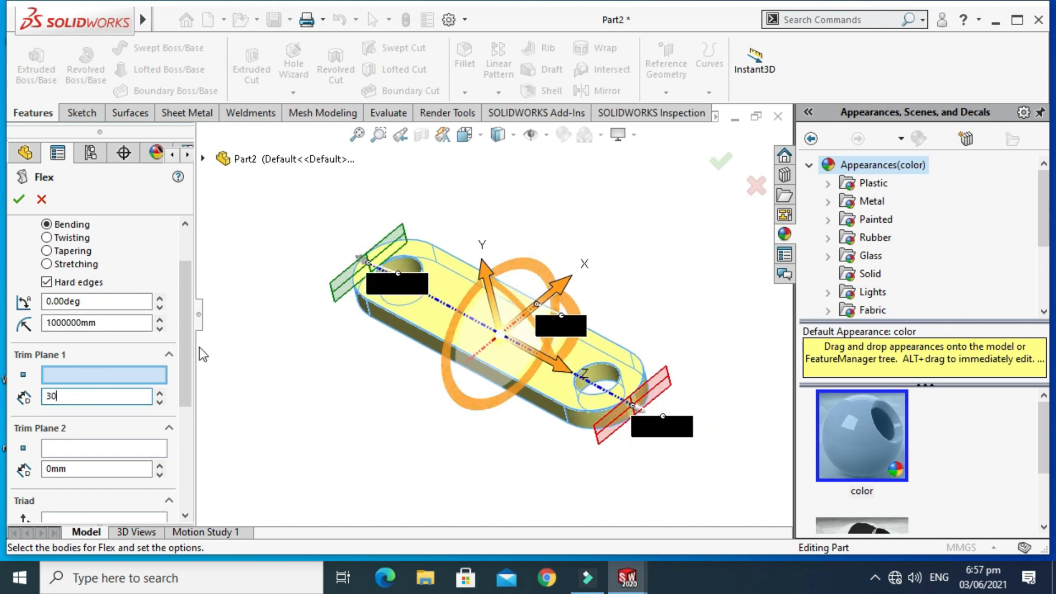
Try a 45 degree bending angle on the link plate.
{"action": "left_click", "coordinate": [103, 299]}
{"action": "type", "text": "45"}
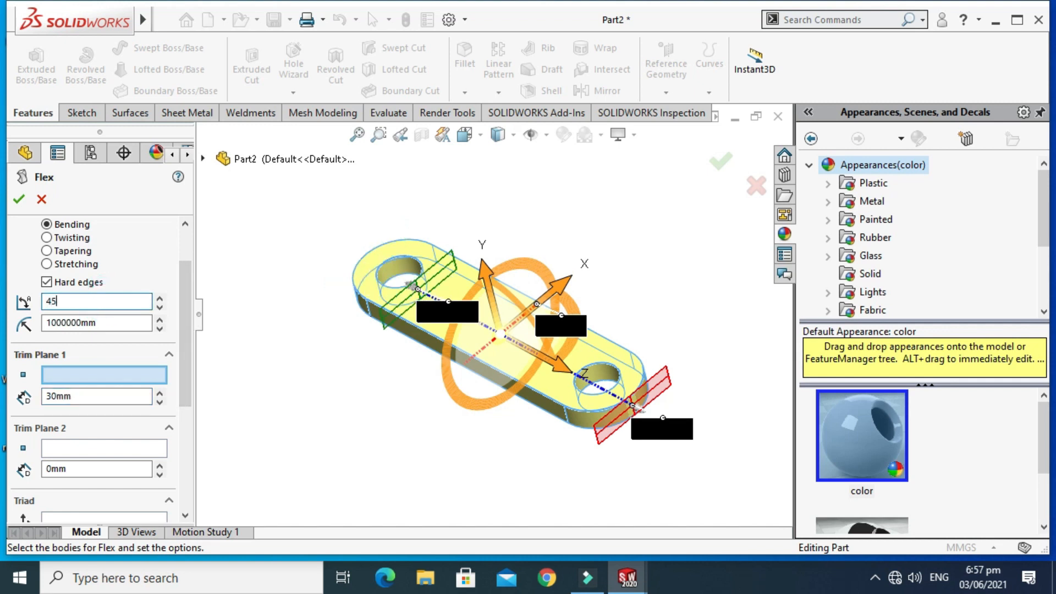
{"action": "key", "text": "Return"}
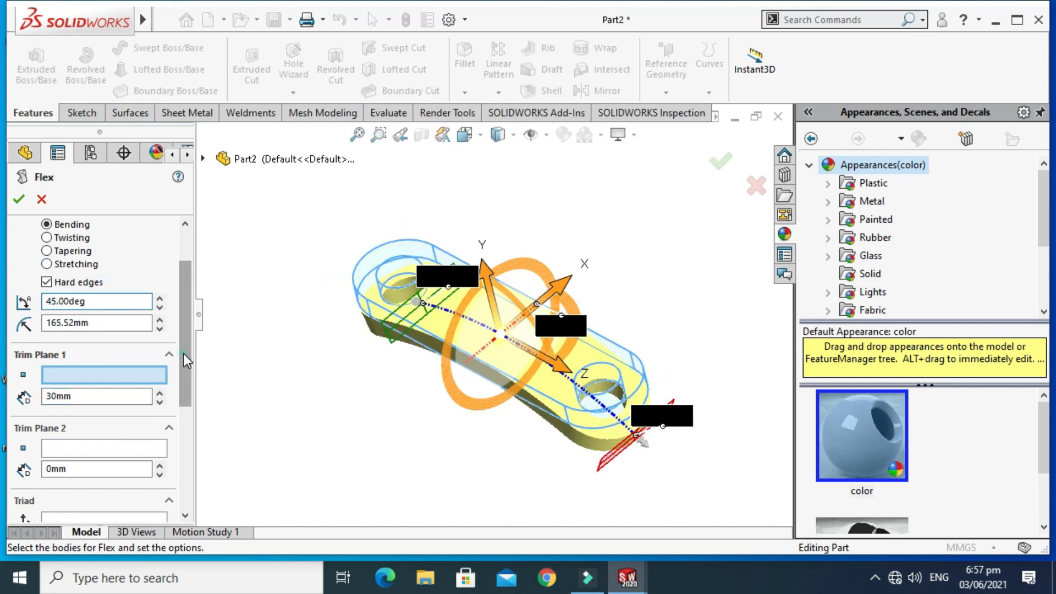
Switch the flex type from Bending to Twisting for the link plate.
{"action": "scroll", "coordinate": [183, 363], "scroll_direction": "up", "scroll_amount": 2}
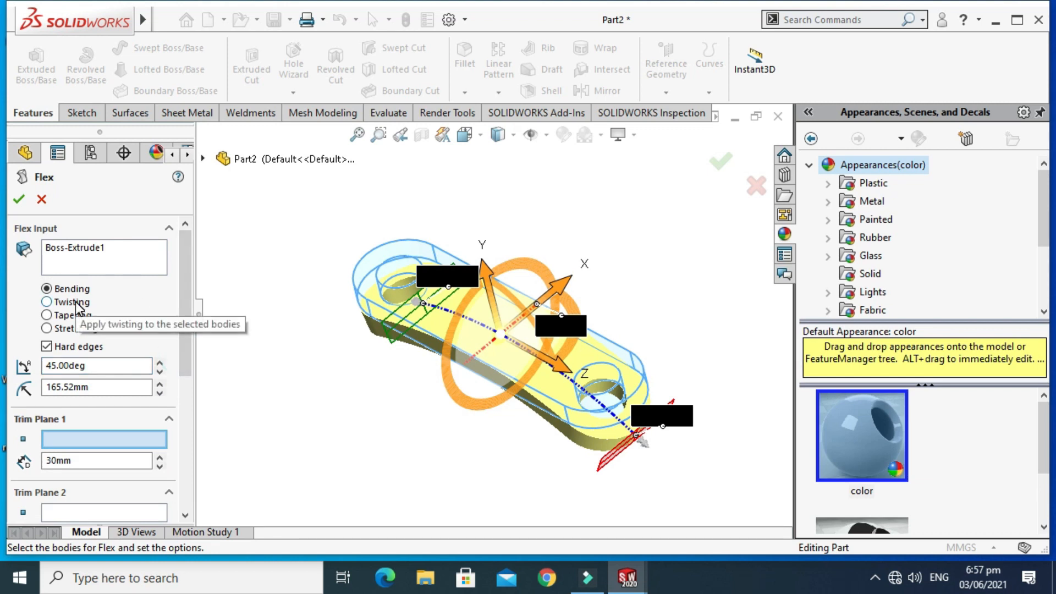
{"action": "left_click", "coordinate": [76, 304]}
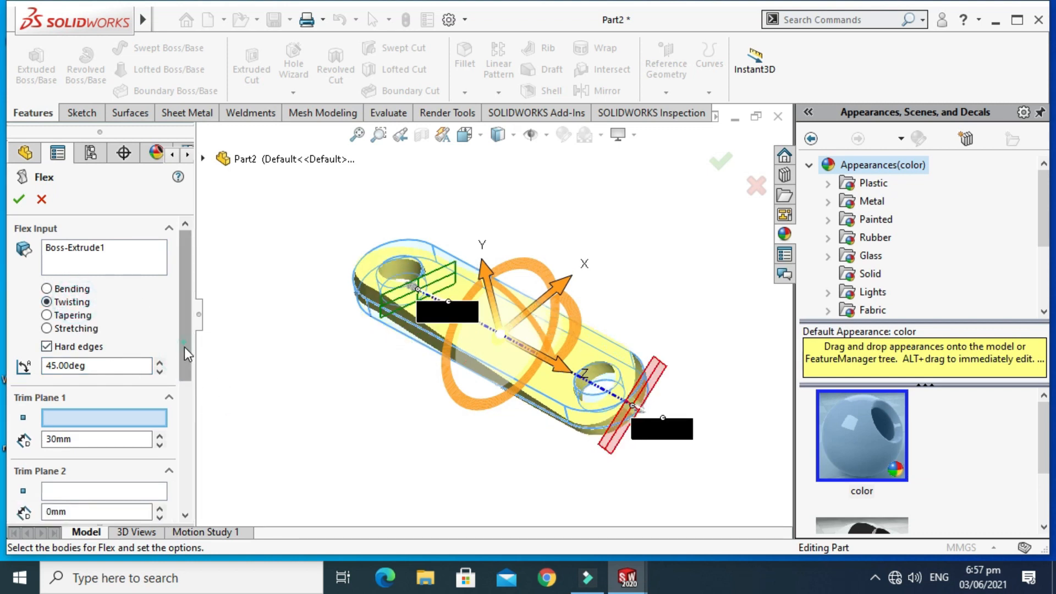
{"action": "left_click_drag", "start_coordinate": [184, 348], "coordinate": [183, 414]}
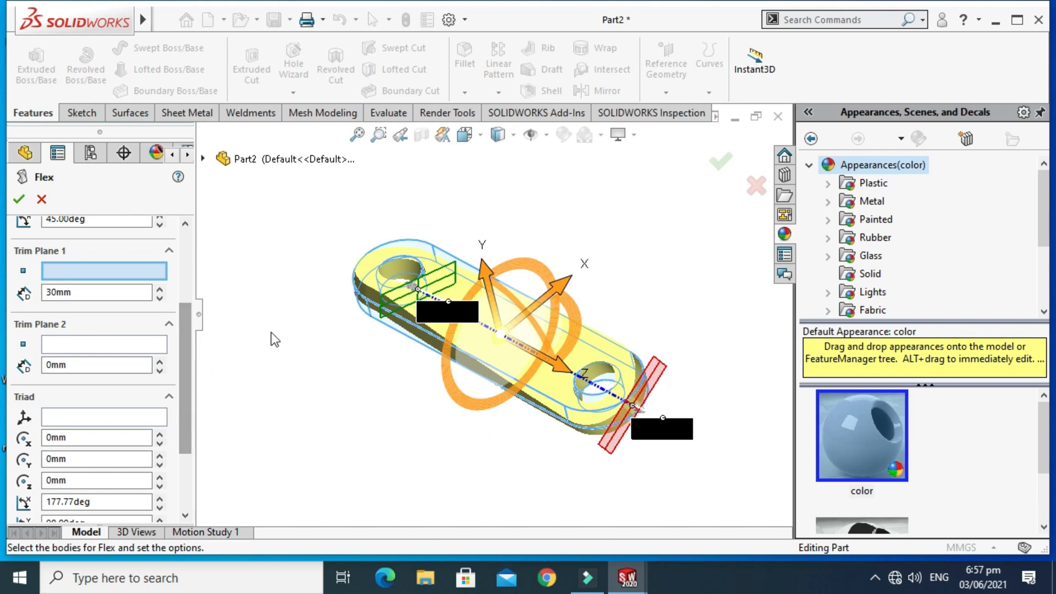
{"action": "scroll", "coordinate": [424, 248], "scroll_direction": "down", "scroll_amount": 2}
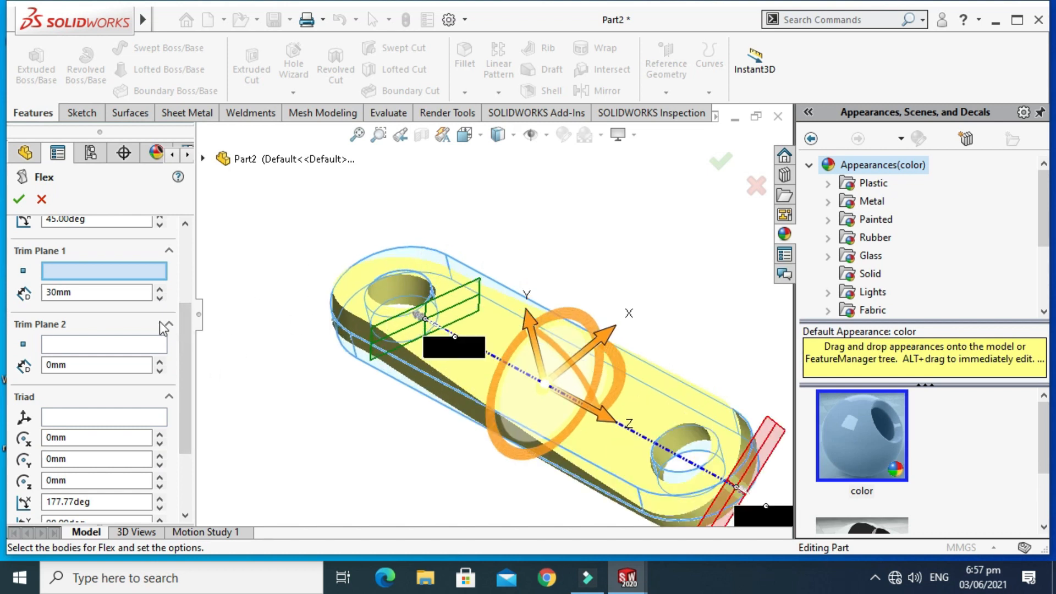
Set the twist angle of the Flex feature to 0 degrees.
{"action": "left_click_drag", "start_coordinate": [187, 340], "coordinate": [137, 309]}
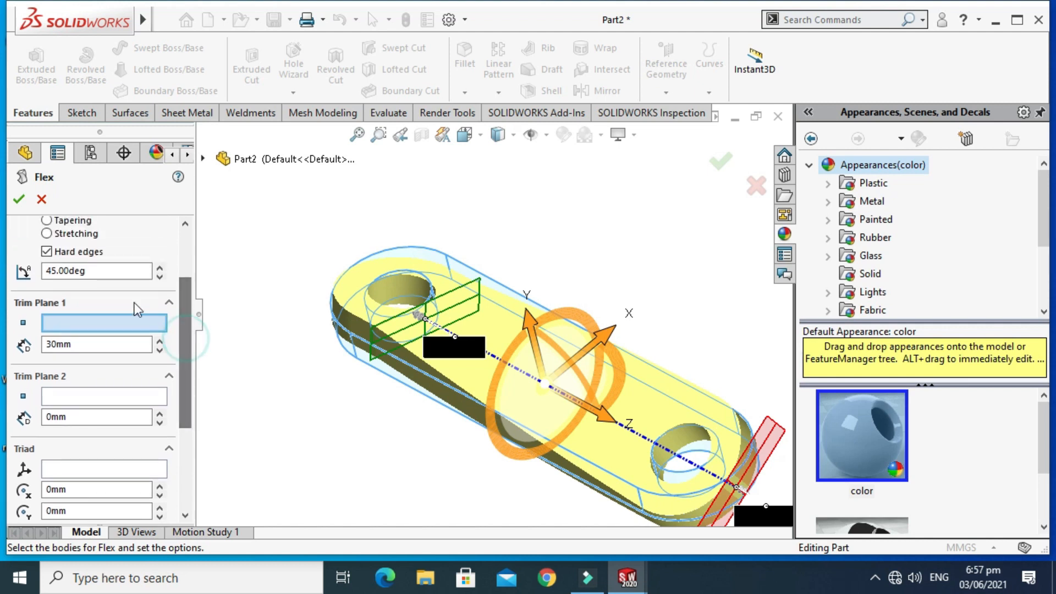
{"action": "double_click", "coordinate": [107, 272]}
{"action": "type", "text": "0"}
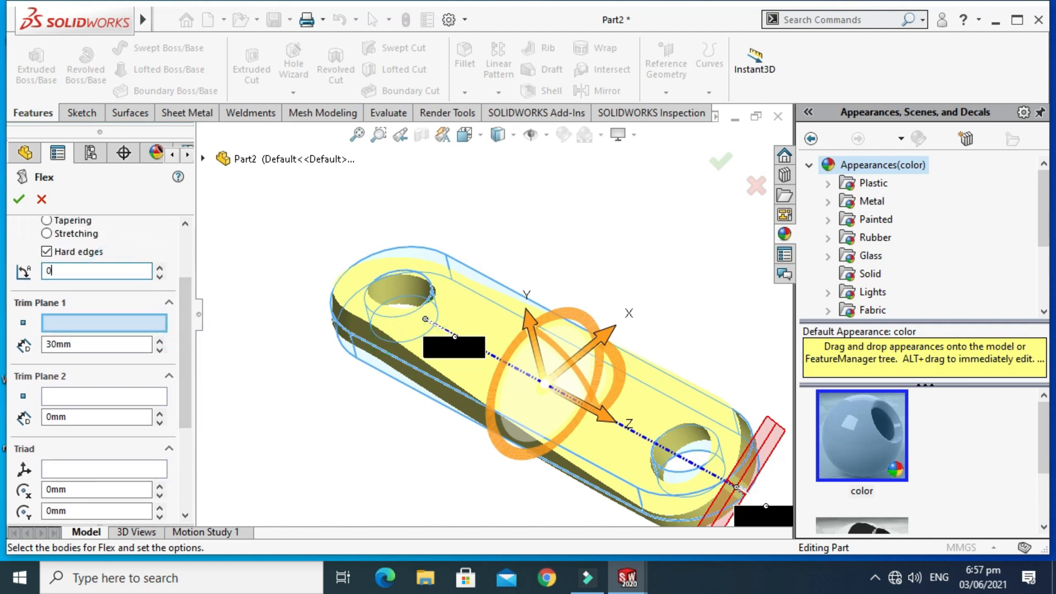
{"action": "key", "text": "Return"}
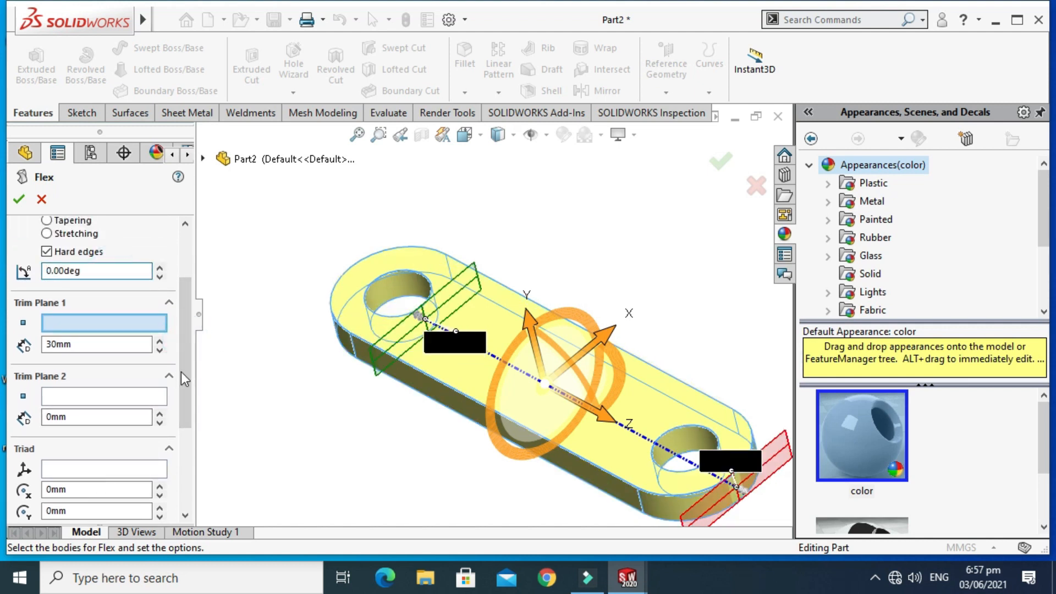
{"action": "mouse_move", "coordinate": [183, 370]}
{"action": "left_mouse_down"}
{"action": "mouse_move", "coordinate": [186, 408]}
{"action": "mouse_move", "coordinate": [183, 362]}
{"action": "left_mouse_up"}
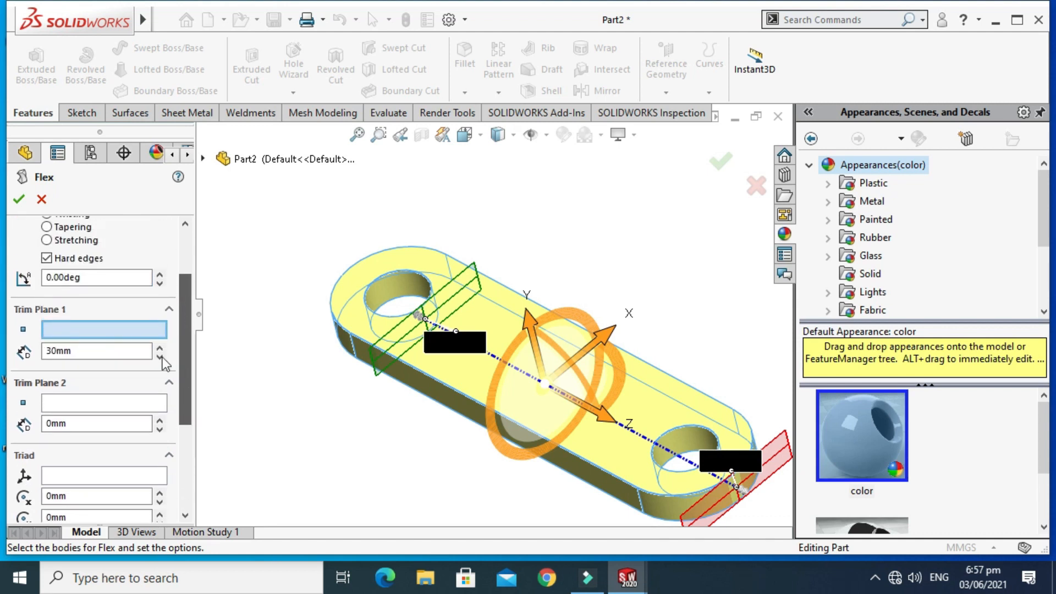
Reset the Trim Plane 1 distance of the Flex feature to 0 mm and re-enter it as 50 mm.
{"action": "double_click", "coordinate": [110, 352]}
{"action": "type", "text": "0"}
{"action": "key", "text": "Return"}
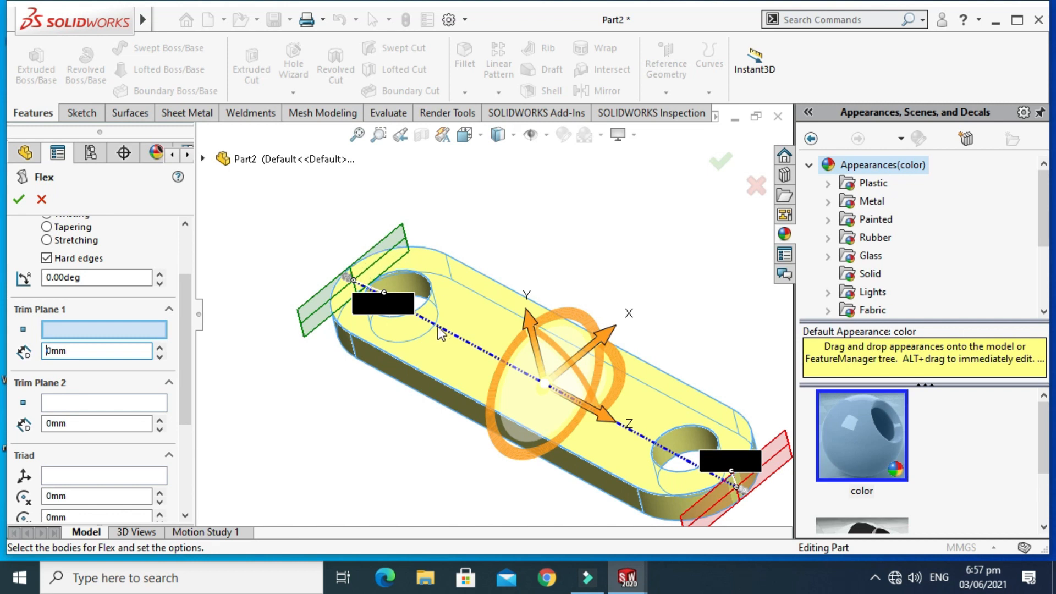
{"action": "double_click", "coordinate": [110, 351]}
{"action": "key", "text": "Return"}
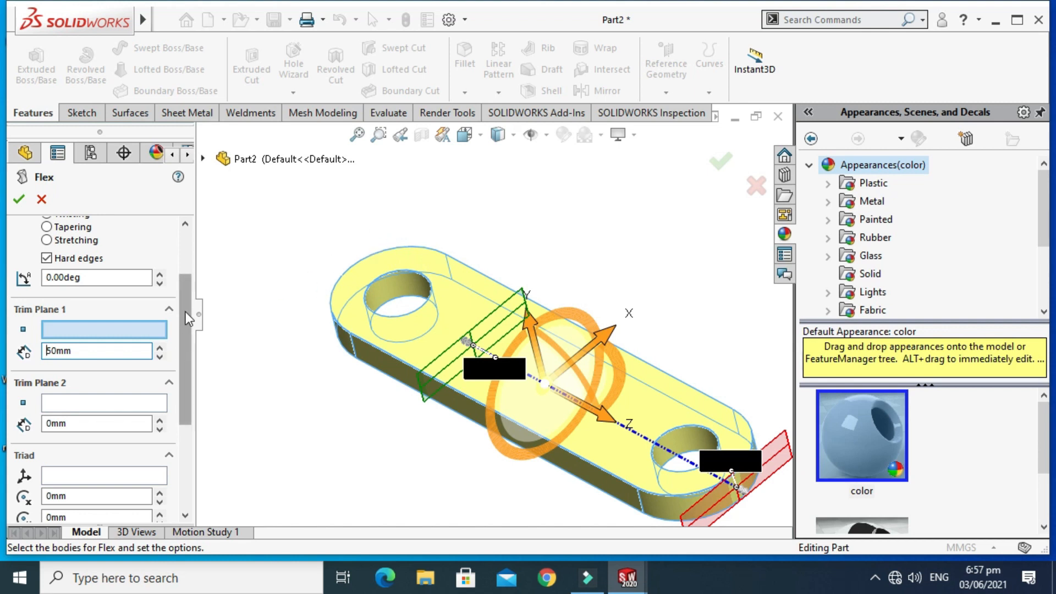
Set the Trim Plane 2 distance of the Flex feature to 50 mm.
{"action": "left_click_drag", "start_coordinate": [183, 292], "coordinate": [190, 365]}
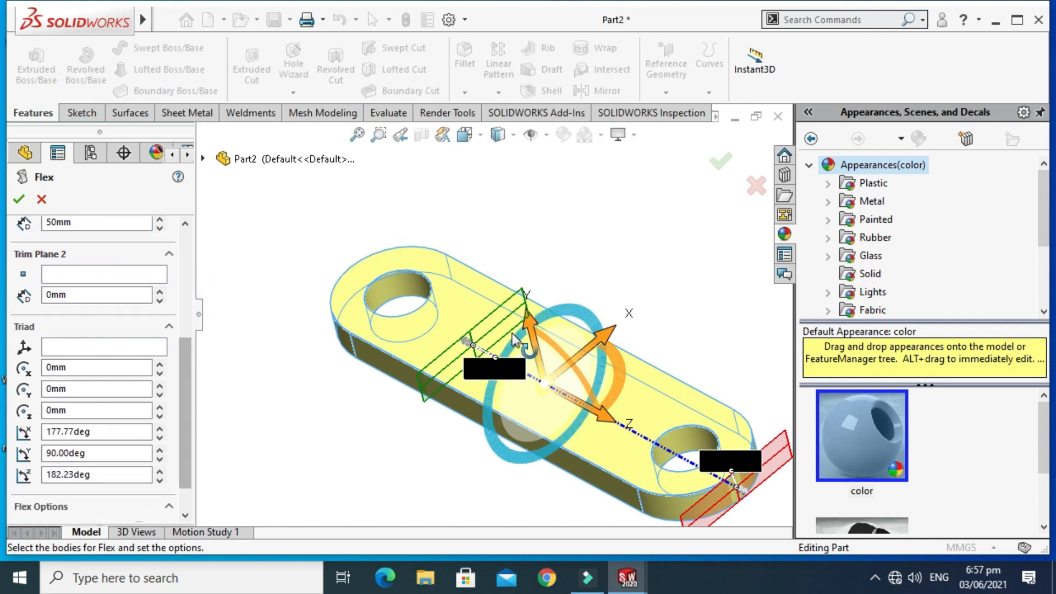
{"action": "scroll", "coordinate": [720, 428], "scroll_direction": "up", "scroll_amount": 2}
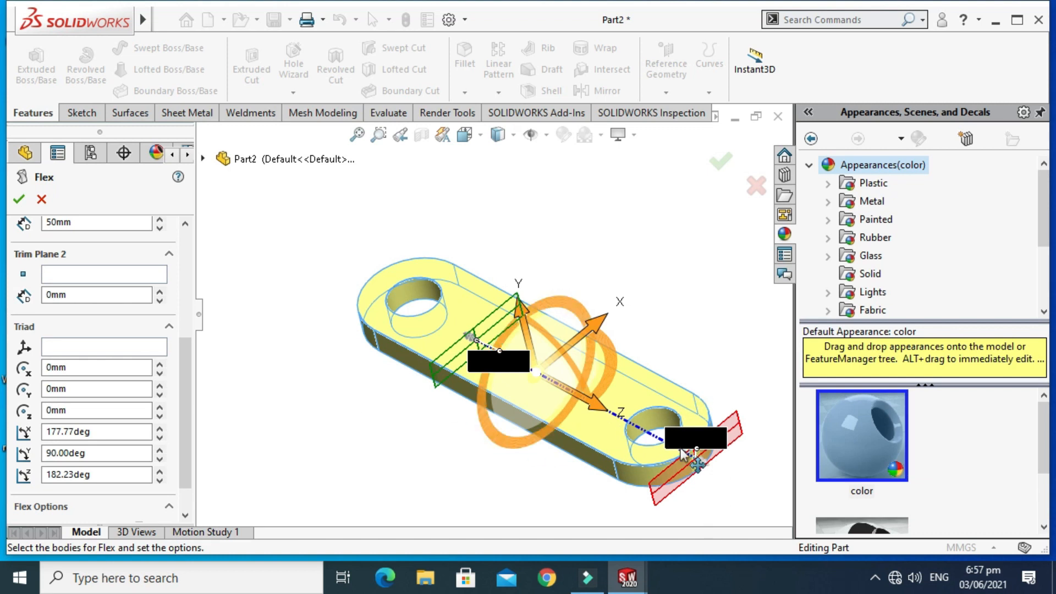
{"action": "left_click_drag", "start_coordinate": [183, 371], "coordinate": [179, 344]}
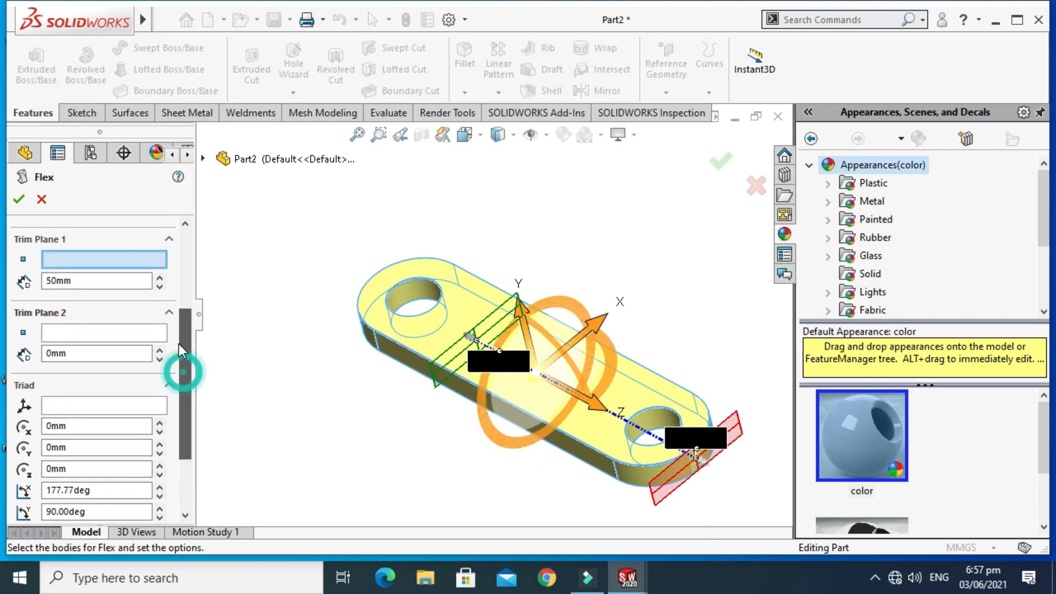
{"action": "left_click", "coordinate": [97, 352]}
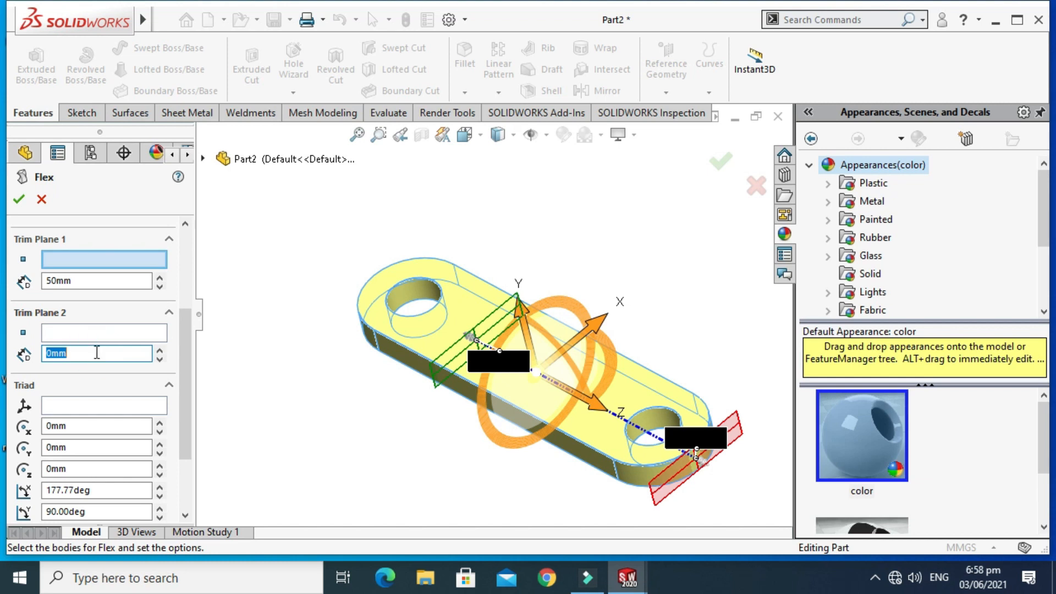
{"action": "type", "text": "50"}
{"action": "key", "text": "Return"}
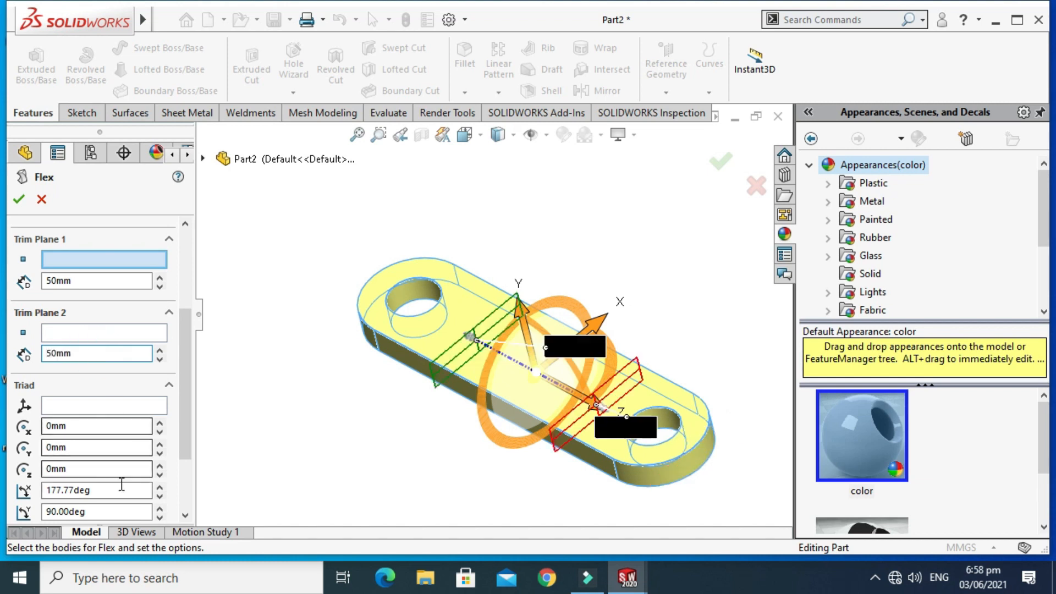
Set the twist angle of the link plate to 45 degrees.
{"action": "left_click_drag", "start_coordinate": [186, 393], "coordinate": [190, 311]}
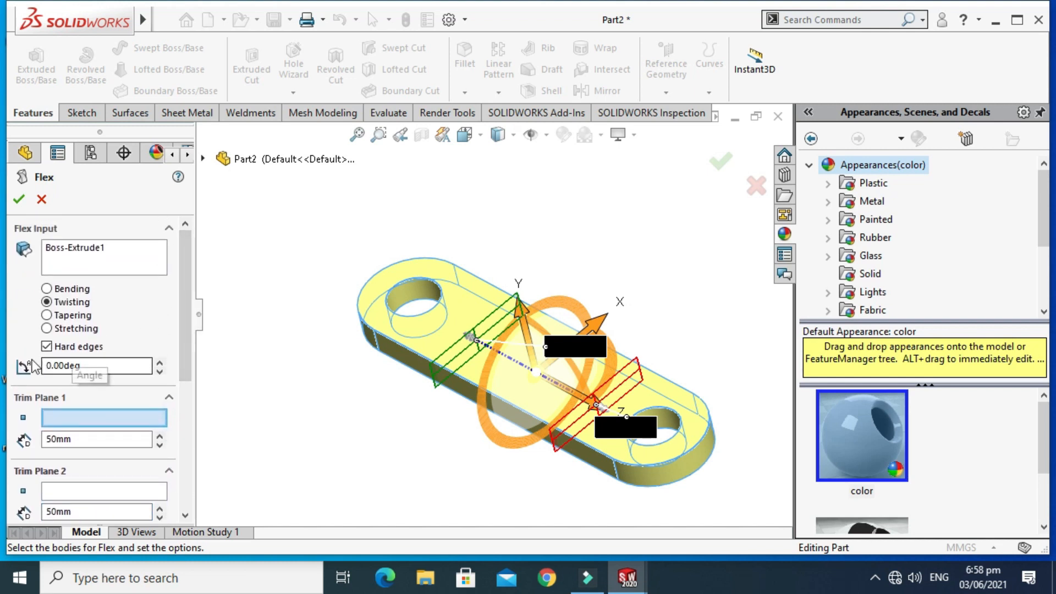
{"action": "double_click", "coordinate": [99, 365]}
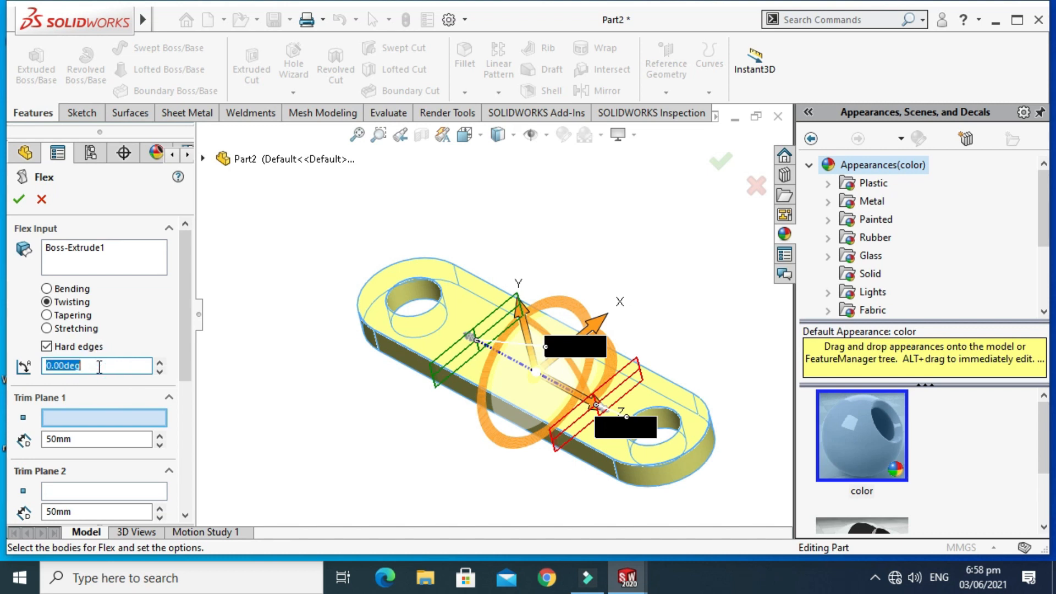
{"action": "type", "text": "45"}
{"action": "key", "text": "Return"}
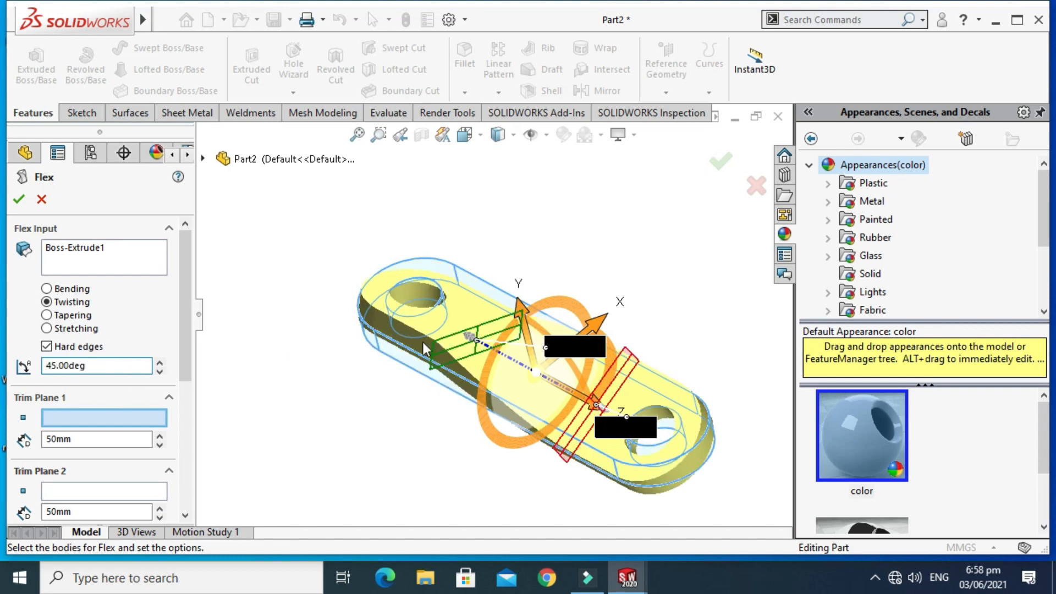
{"action": "scroll", "coordinate": [659, 373], "scroll_direction": "down", "scroll_amount": 1}
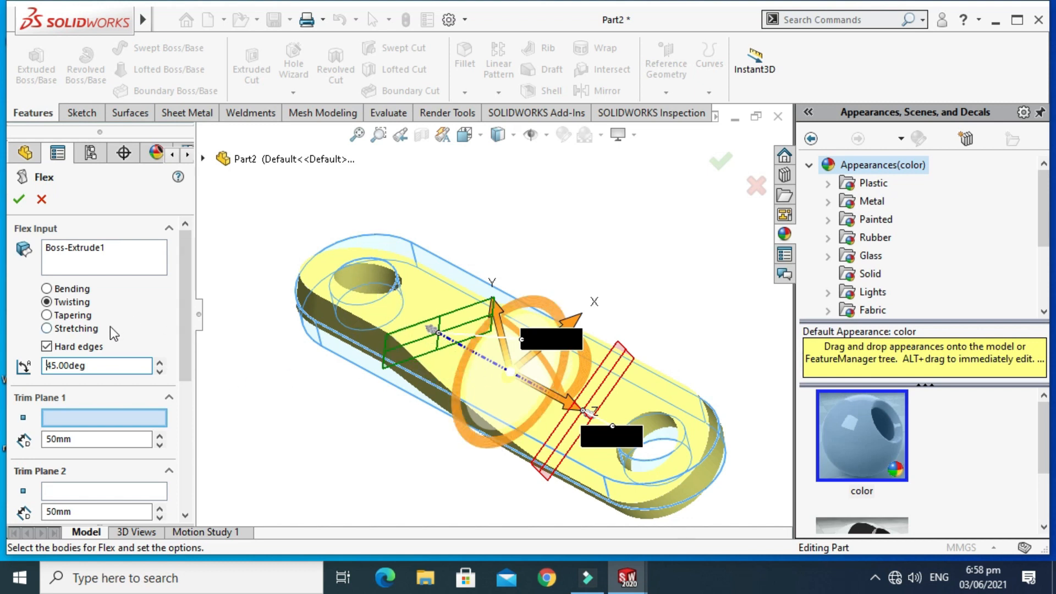
Try bending the link plate between the trim planes at 60 degrees and at 45 degrees.
{"action": "left_click", "coordinate": [66, 289]}
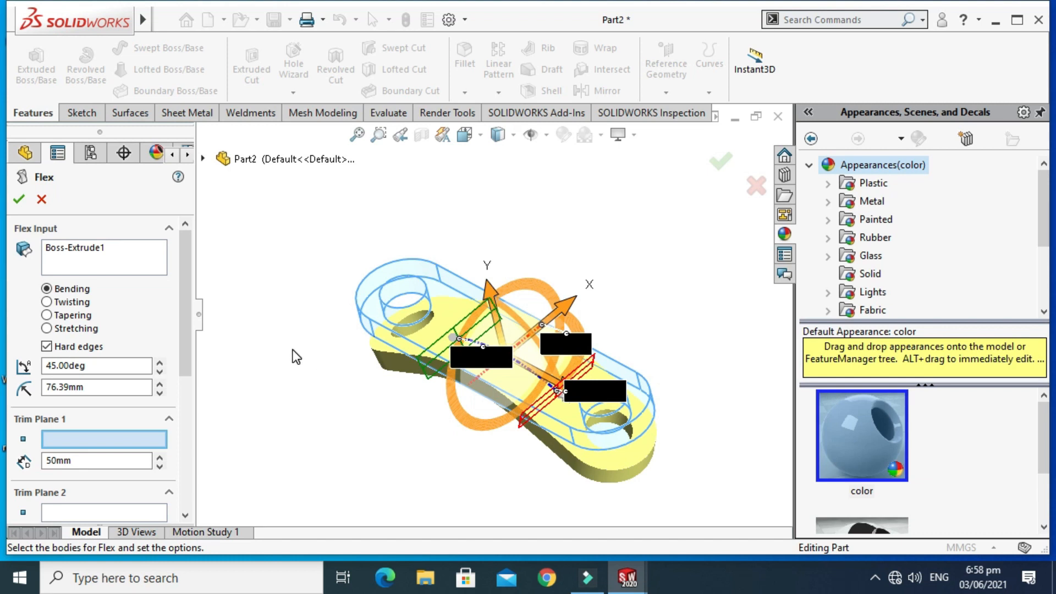
{"action": "left_click", "coordinate": [101, 363]}
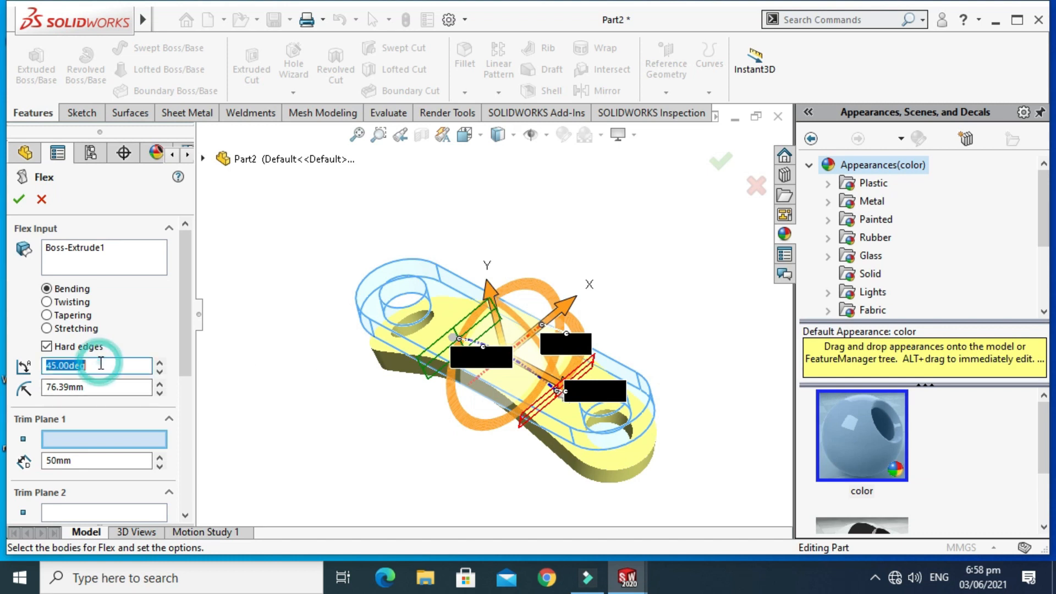
{"action": "type", "text": "60"}
{"action": "key", "text": "Return"}
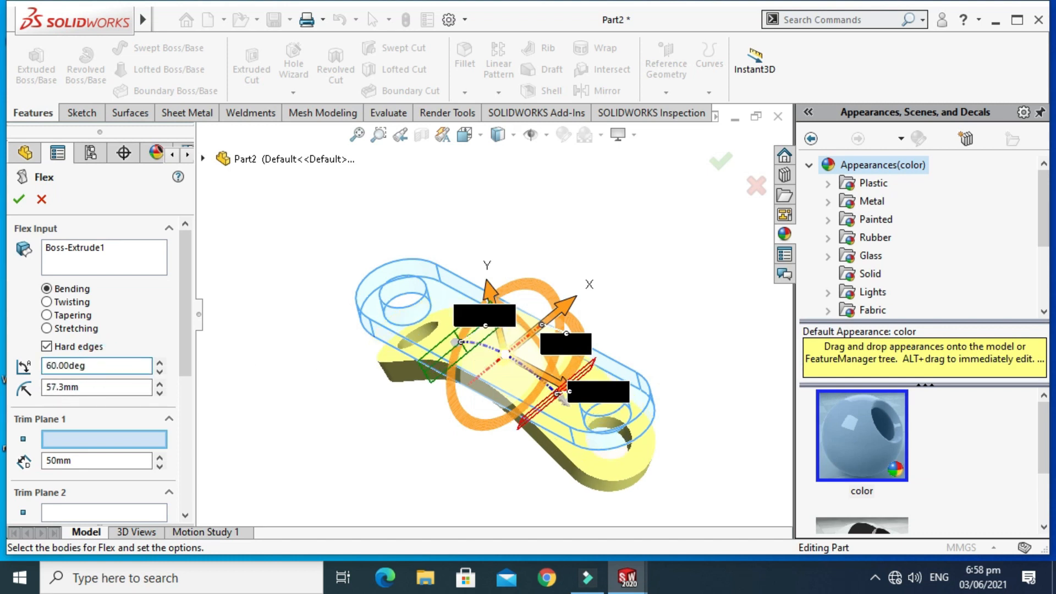
{"action": "double_click", "coordinate": [108, 367]}
{"action": "type", "text": "45"}
{"action": "key", "text": "Return"}
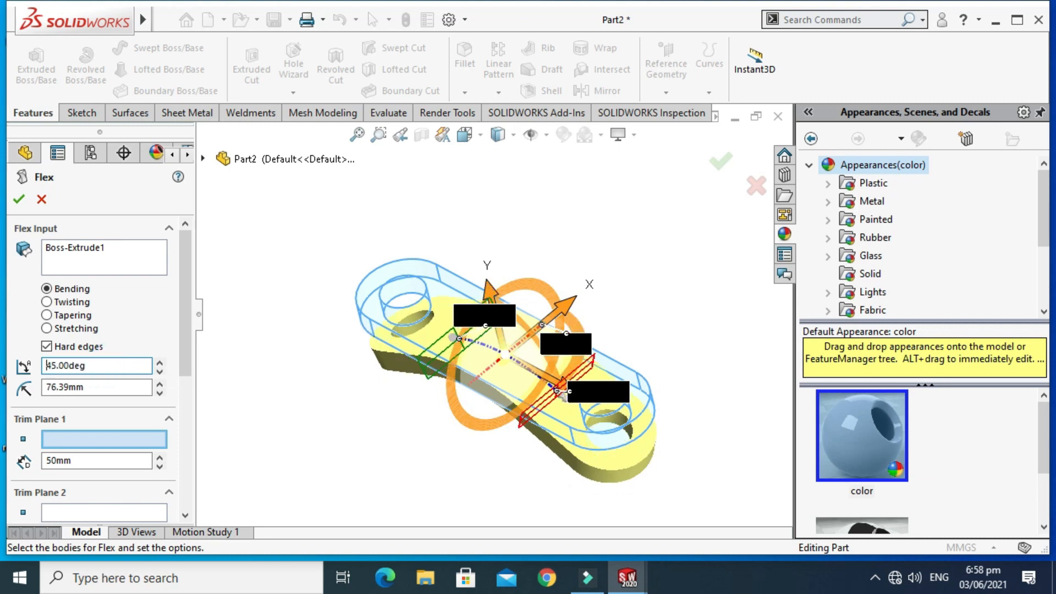
Try the Twisting, Tapering and Stretching flex types one after another on the link plate.
{"action": "left_click", "coordinate": [62, 304]}
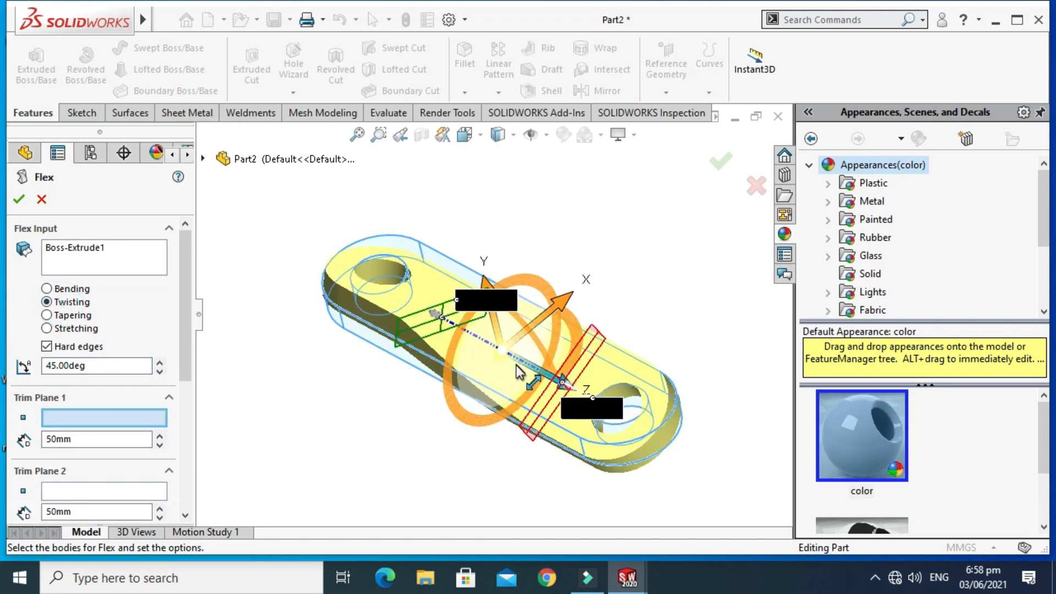
{"action": "left_click", "coordinate": [61, 324]}
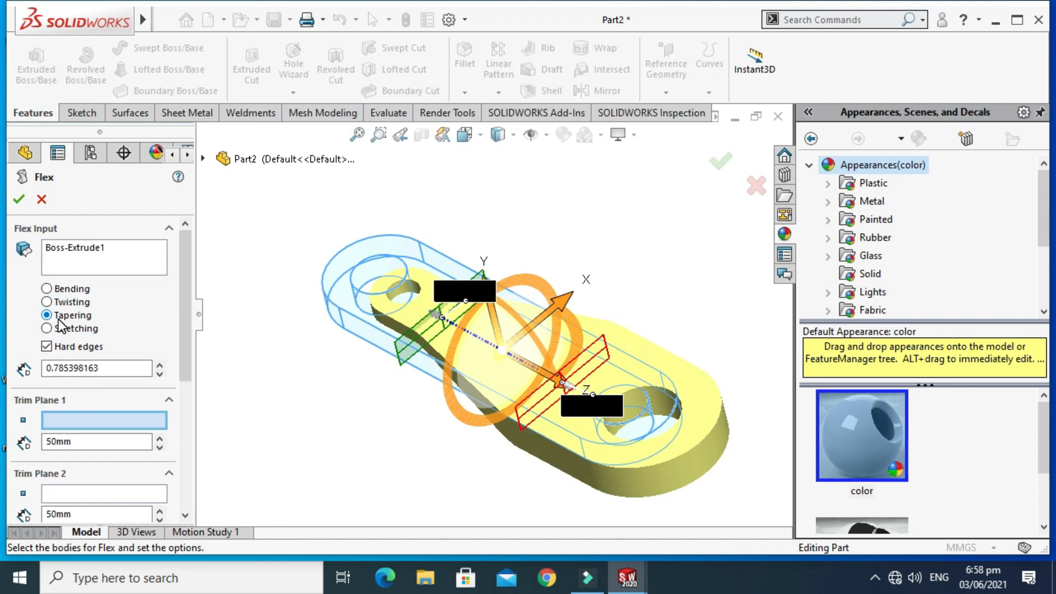
{"action": "left_click", "coordinate": [62, 328]}
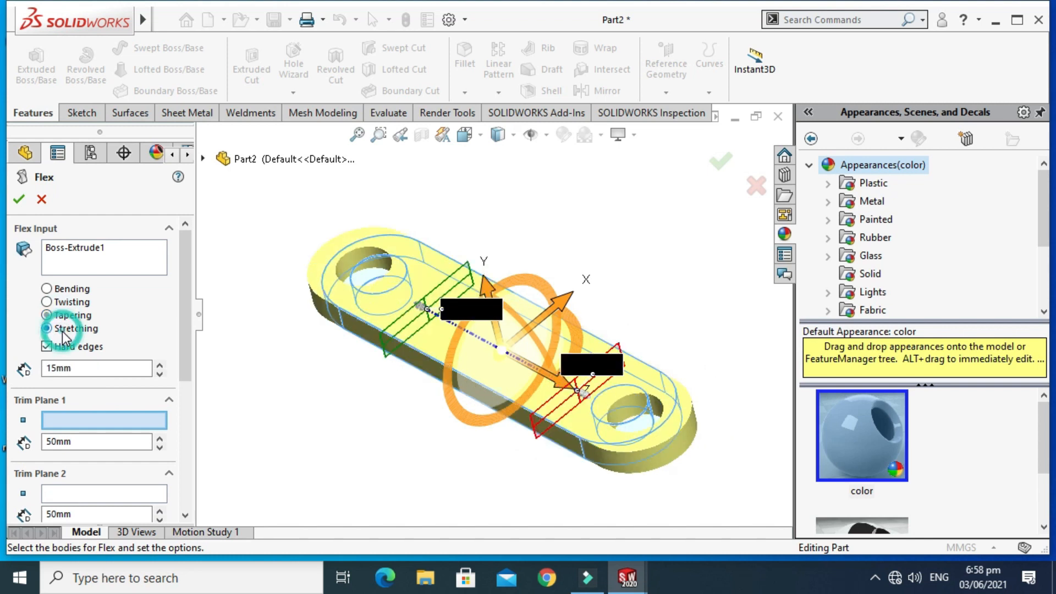
Examine the stretched link plate preview from a different angle, both close up and as a whole.
{"action": "right_click", "coordinate": [570, 260]}
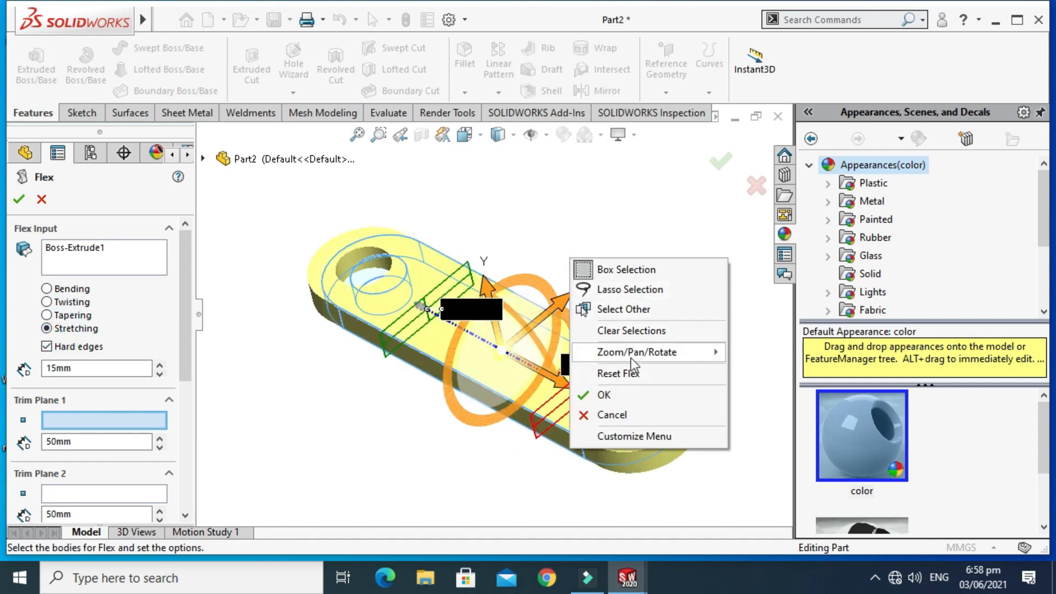
{"action": "mouse_move", "coordinate": [633, 352]}
{"action": "left_click", "coordinate": [781, 431]}
{"action": "left_click_drag", "start_coordinate": [430, 326], "coordinate": [374, 234]}
{"action": "scroll", "coordinate": [374, 234], "scroll_direction": "down", "scroll_amount": 4}
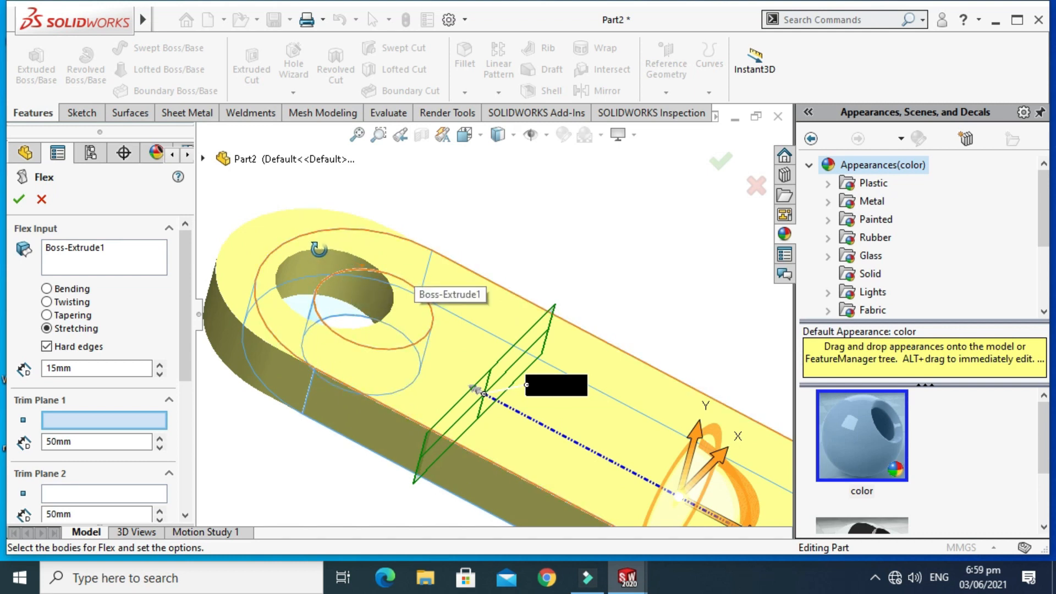
{"action": "scroll", "coordinate": [385, 278], "scroll_direction": "up", "scroll_amount": 4}
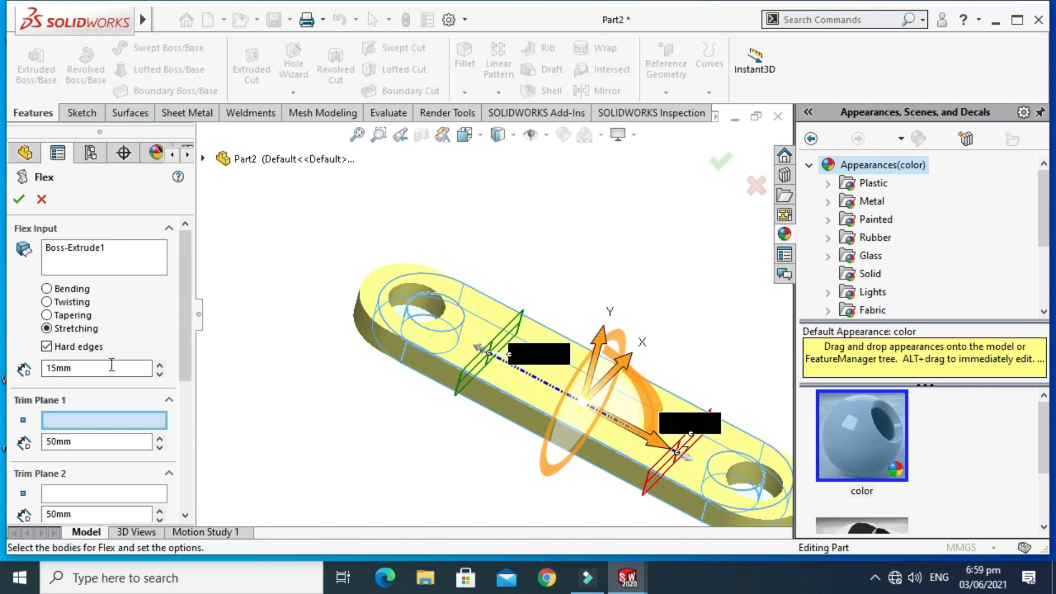
{"action": "scroll", "coordinate": [649, 395], "scroll_direction": "up", "scroll_amount": 2}
{"action": "scroll", "coordinate": [649, 395], "scroll_direction": "down", "scroll_amount": 1}
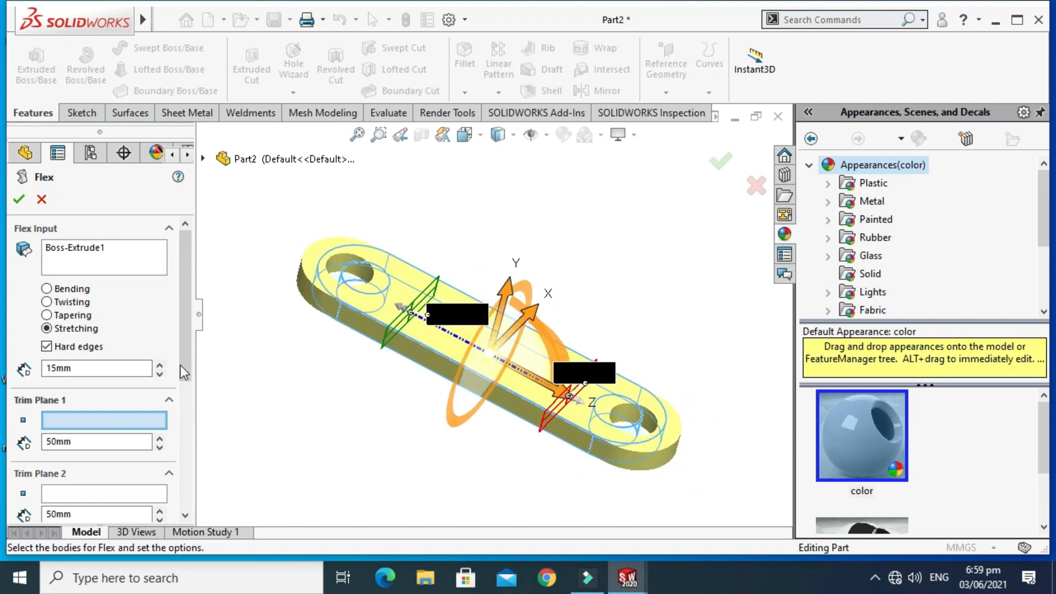
Switch the flex type back to Twisting and turn off the Hard edges option.
{"action": "left_click", "coordinate": [67, 302]}
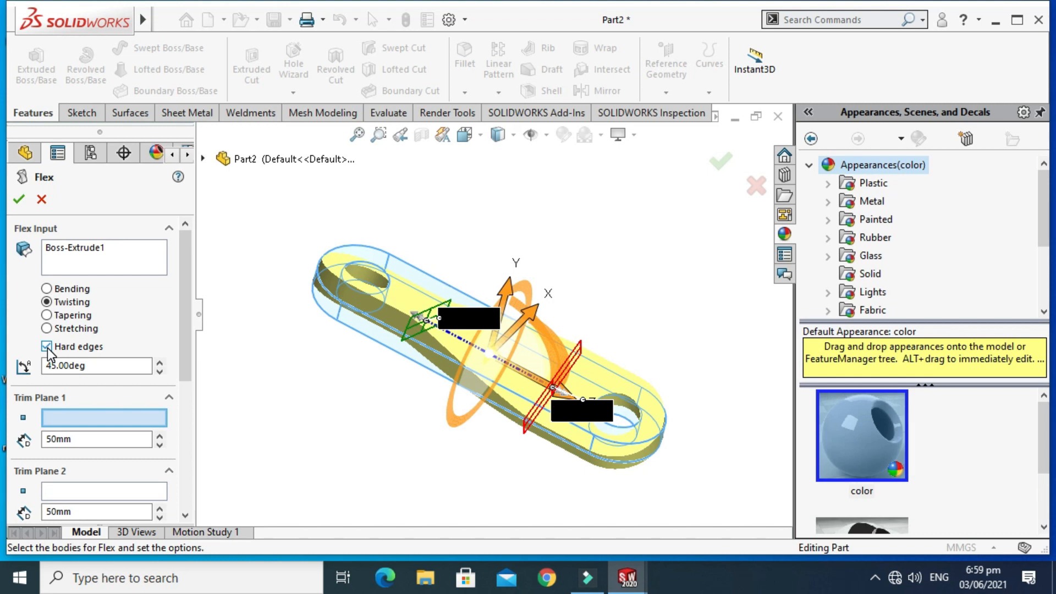
{"action": "left_click", "coordinate": [47, 346]}
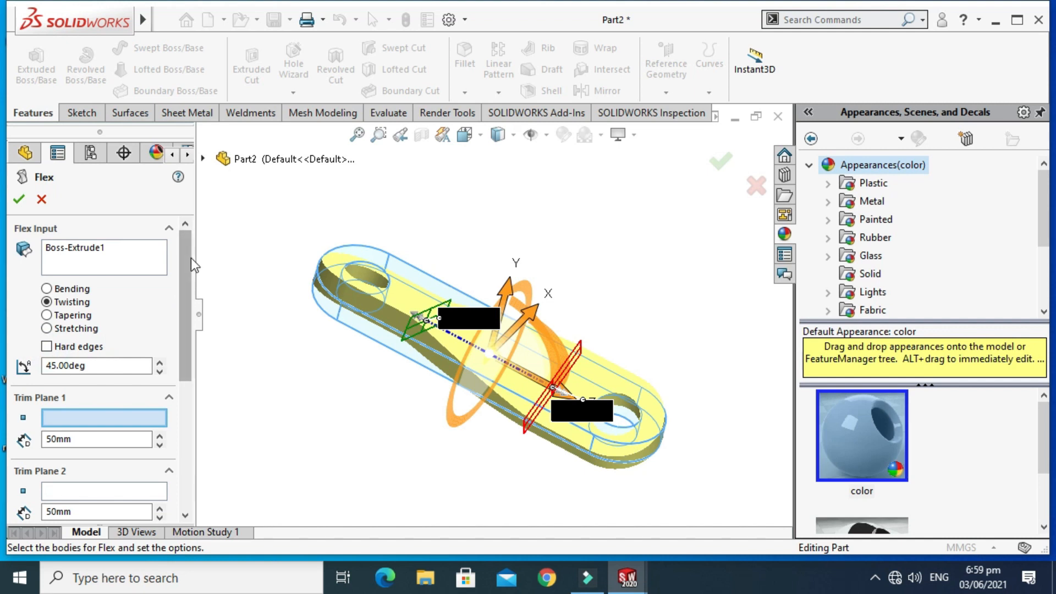
Move the Flex triad freehand along the link plate to about X -12.3 mm, Y 4.2 mm, Z 1.3 mm.
{"action": "left_click_drag", "start_coordinate": [190, 257], "coordinate": [165, 378]}
{"action": "scroll", "coordinate": [496, 275], "scroll_direction": "down", "scroll_amount": 1}
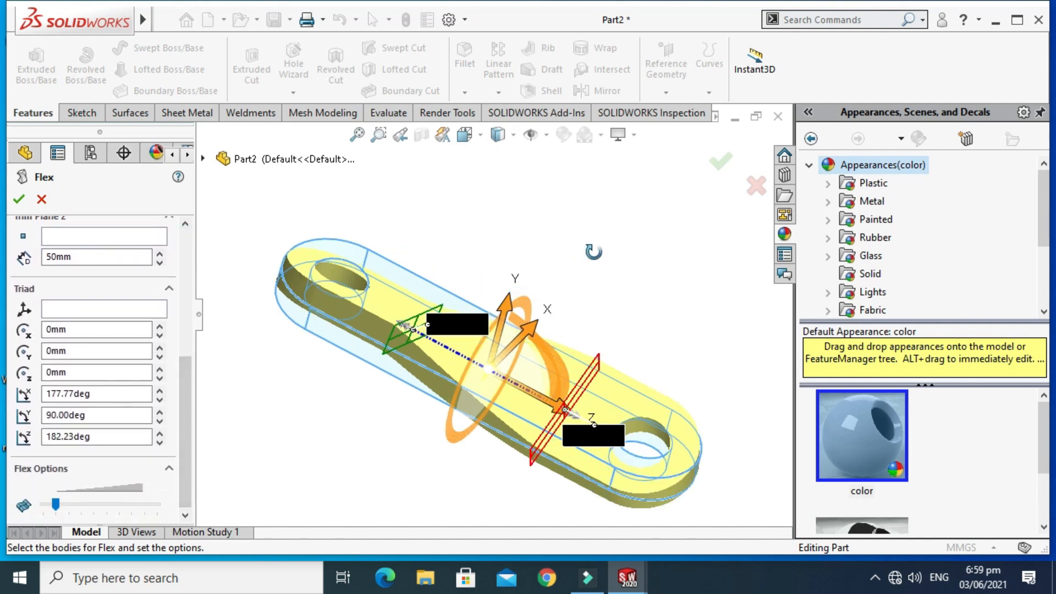
{"action": "left_click_drag", "start_coordinate": [594, 243], "coordinate": [580, 268]}
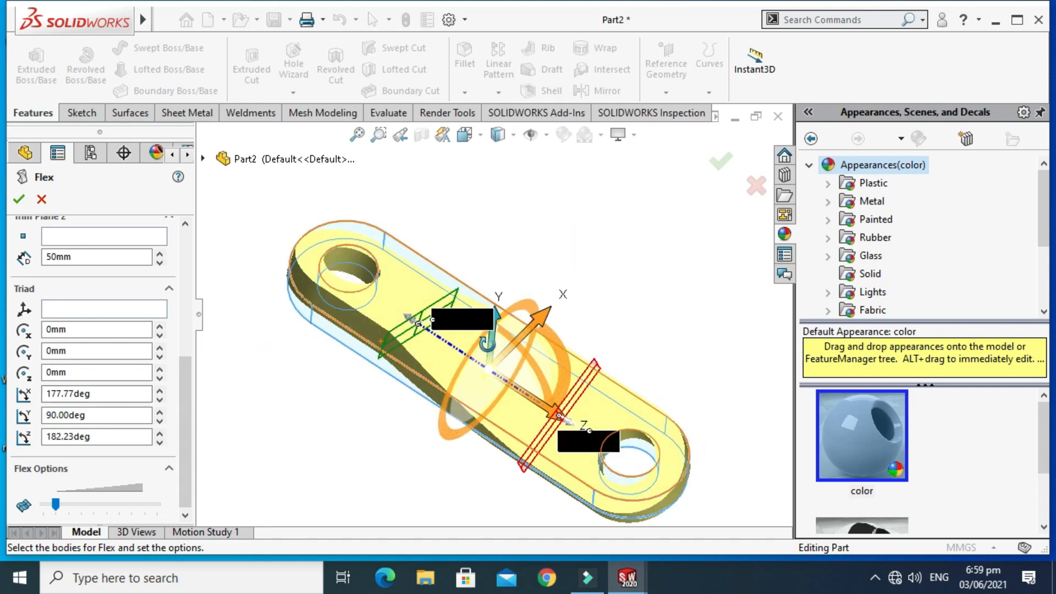
{"action": "left_click", "coordinate": [82, 308]}
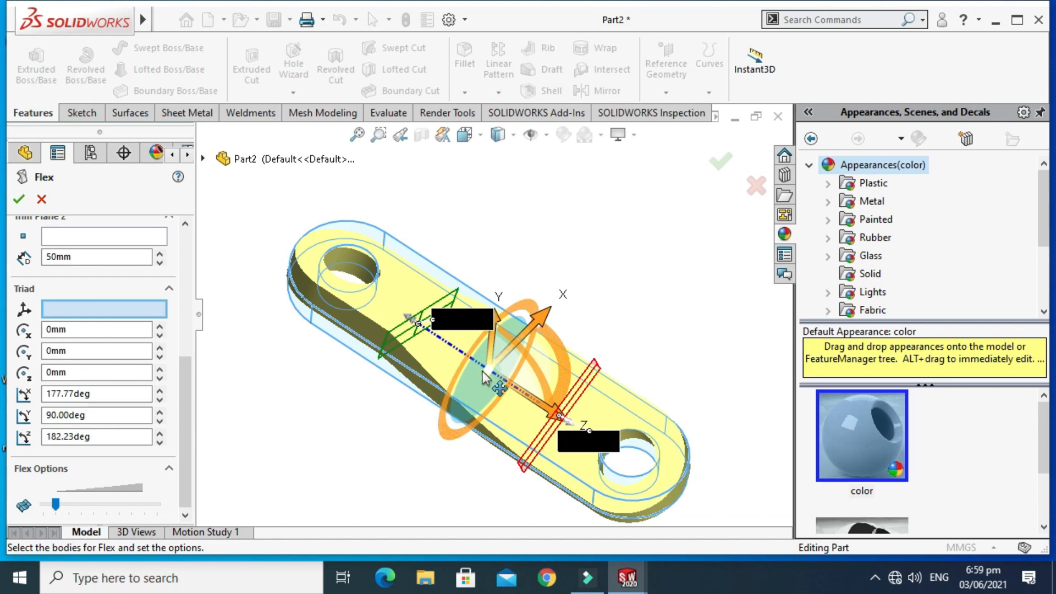
{"action": "left_click_drag", "start_coordinate": [488, 378], "coordinate": [478, 359]}
{"action": "left_click_drag", "start_coordinate": [461, 330], "coordinate": [480, 335]}
{"action": "left_click_drag", "start_coordinate": [185, 440], "coordinate": [196, 360]}
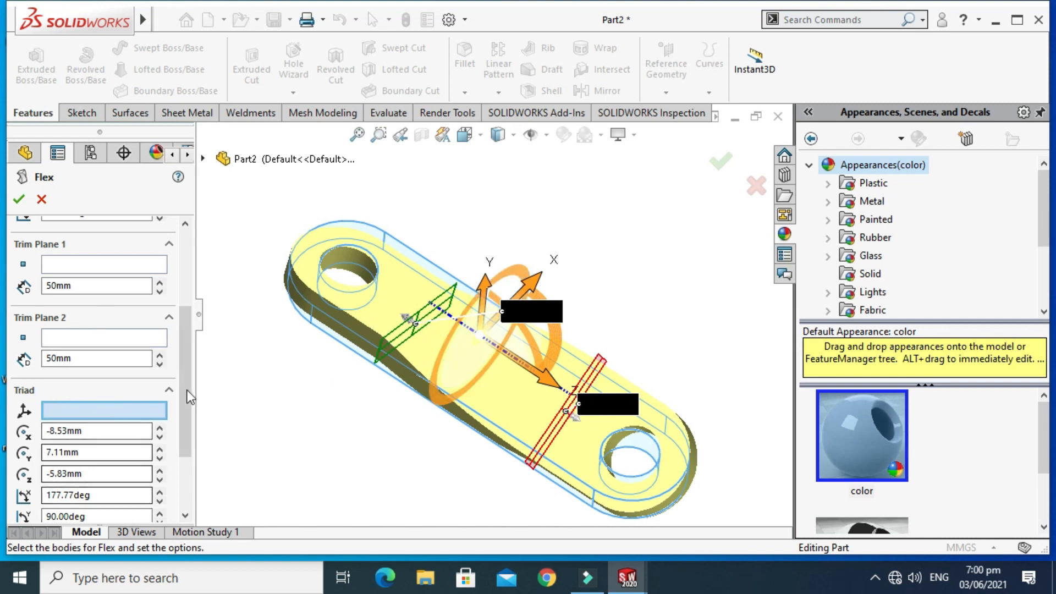
{"action": "left_click_drag", "start_coordinate": [482, 338], "coordinate": [458, 347]}
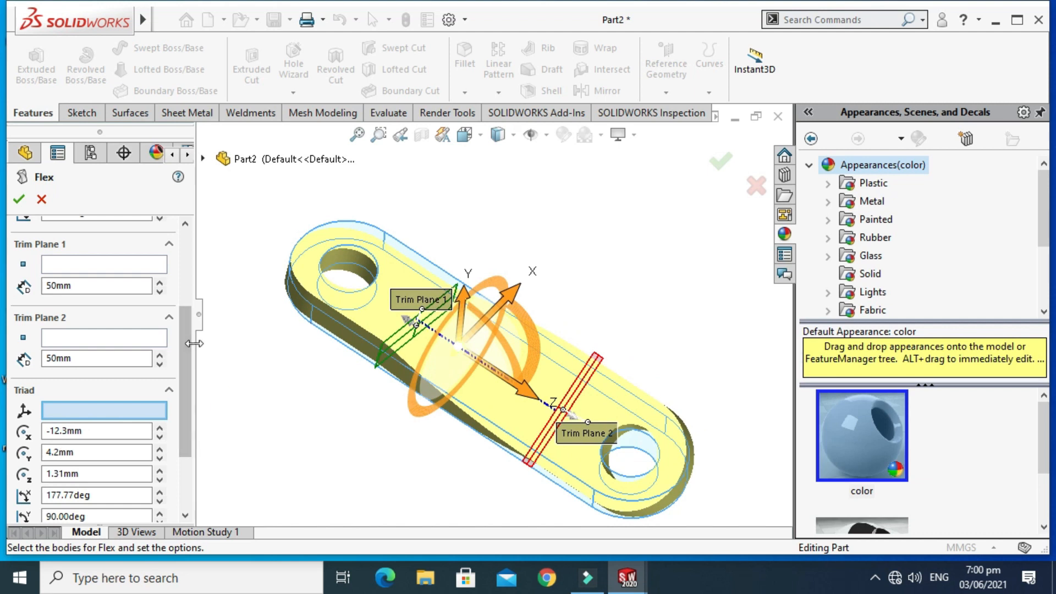
Try a higher flex accuracy and move the triad to about X -17.4 mm, Y 5.2 mm, Z 3 mm.
{"action": "scroll", "coordinate": [177, 411], "scroll_direction": "down", "scroll_amount": 3}
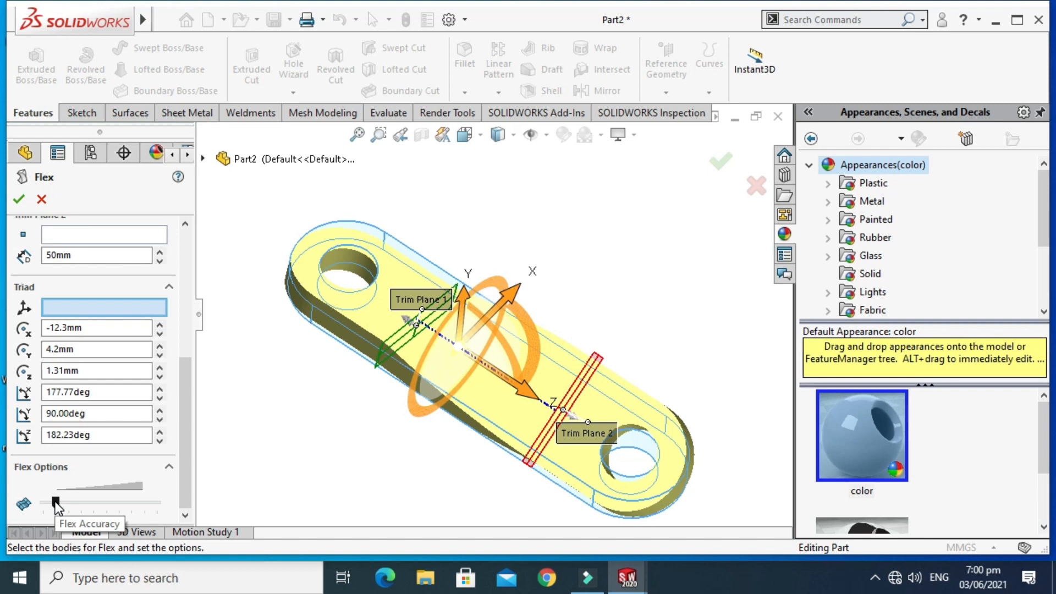
{"action": "left_click", "coordinate": [55, 502]}
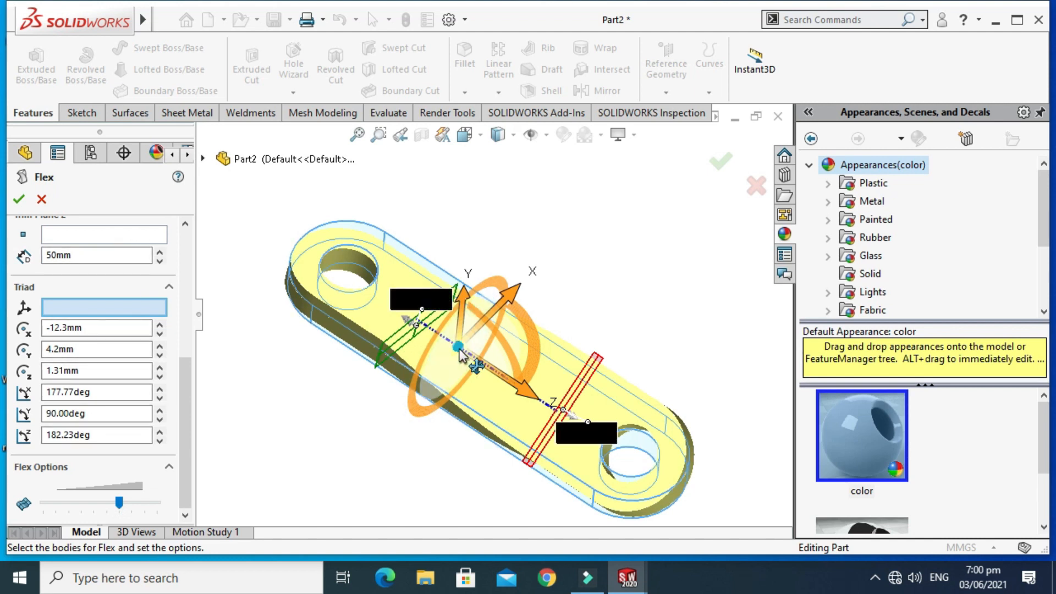
{"action": "mouse_move", "coordinate": [459, 347]}
{"action": "left_mouse_down"}
{"action": "mouse_move", "coordinate": [466, 327]}
{"action": "mouse_move", "coordinate": [443, 337]}
{"action": "left_mouse_up"}
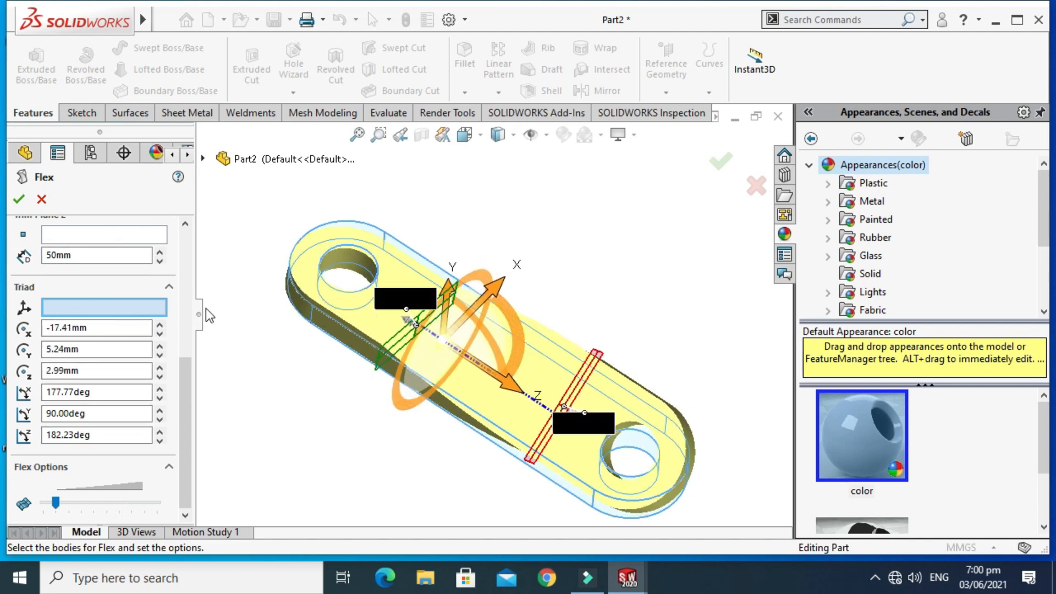
Set the twist angle of the Flex feature to 60 degrees.
{"action": "left_click_drag", "start_coordinate": [189, 397], "coordinate": [184, 243]}
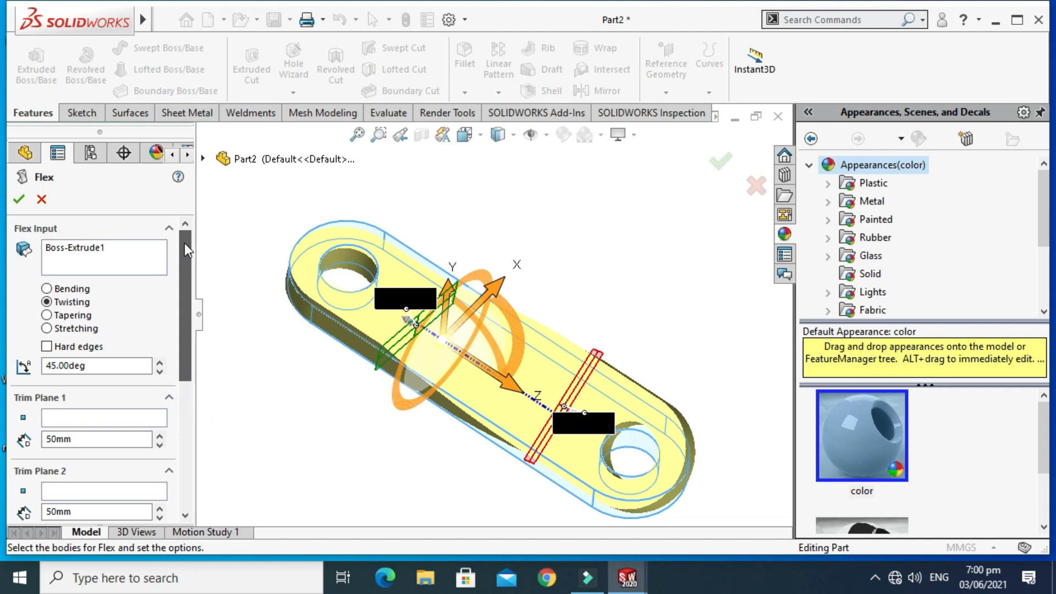
{"action": "double_click", "coordinate": [121, 364]}
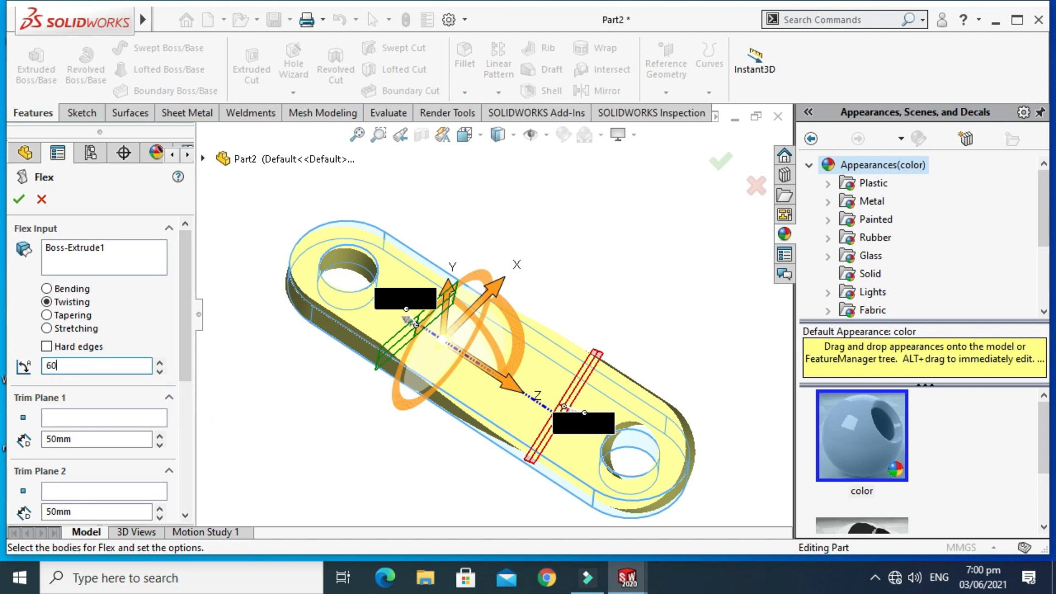
{"action": "key", "text": "Return"}
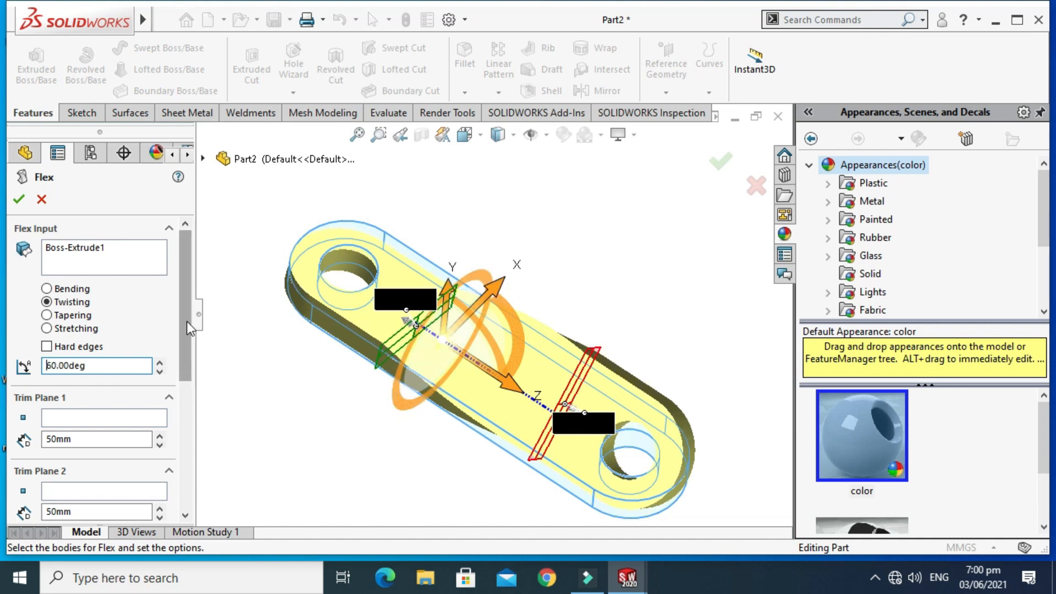
Set the Flex triad's X, Y and Z position values to 0 mm.
{"action": "scroll", "coordinate": [183, 387], "scroll_direction": "down", "scroll_amount": 5}
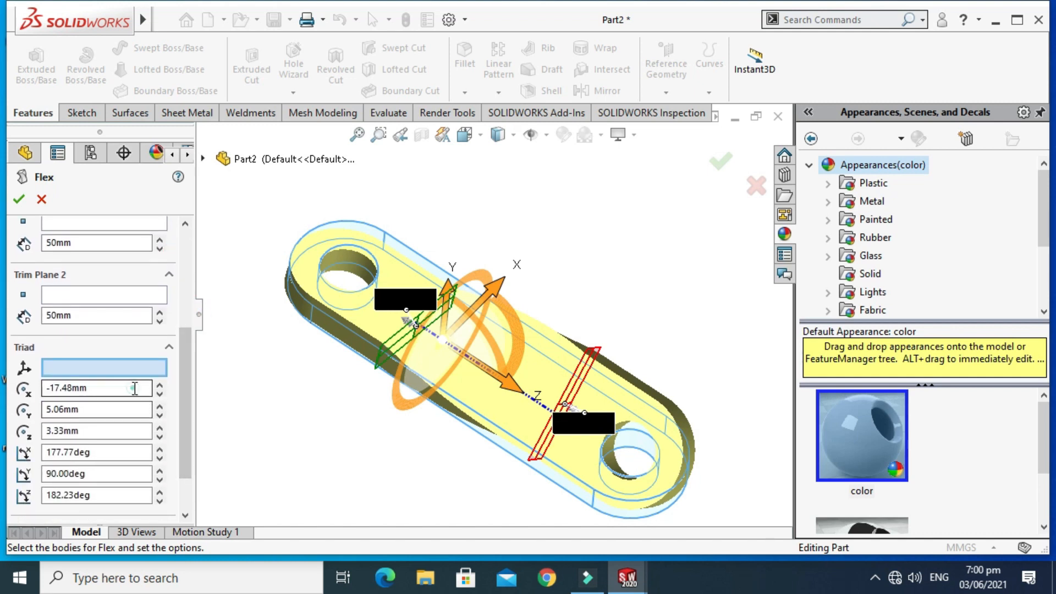
{"action": "double_click", "coordinate": [134, 388]}
{"action": "type", "text": "0"}
{"action": "key", "text": "Return"}
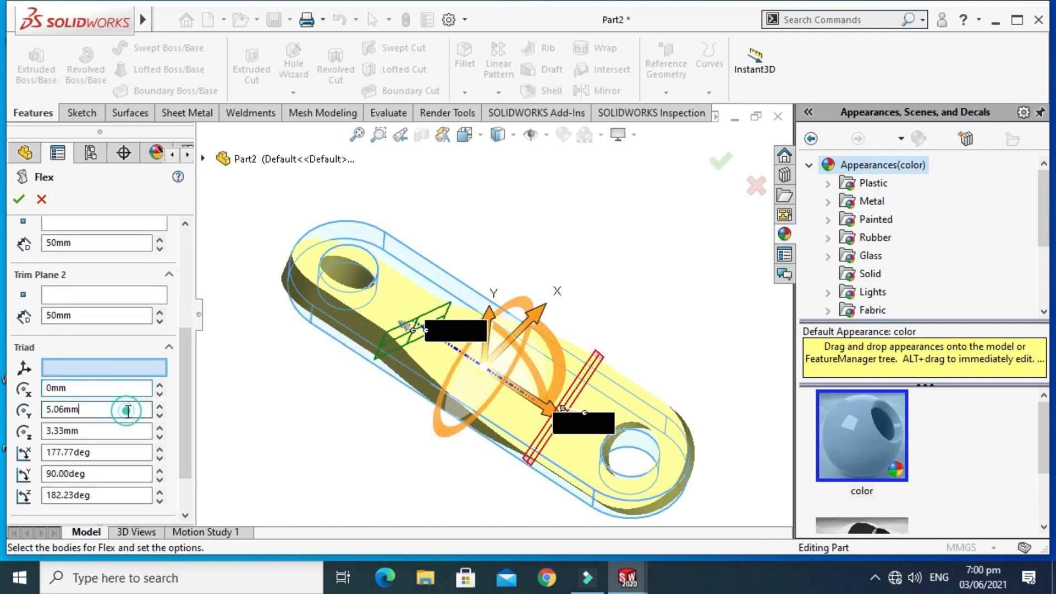
{"action": "double_click", "coordinate": [128, 409]}
{"action": "key", "text": "Return"}
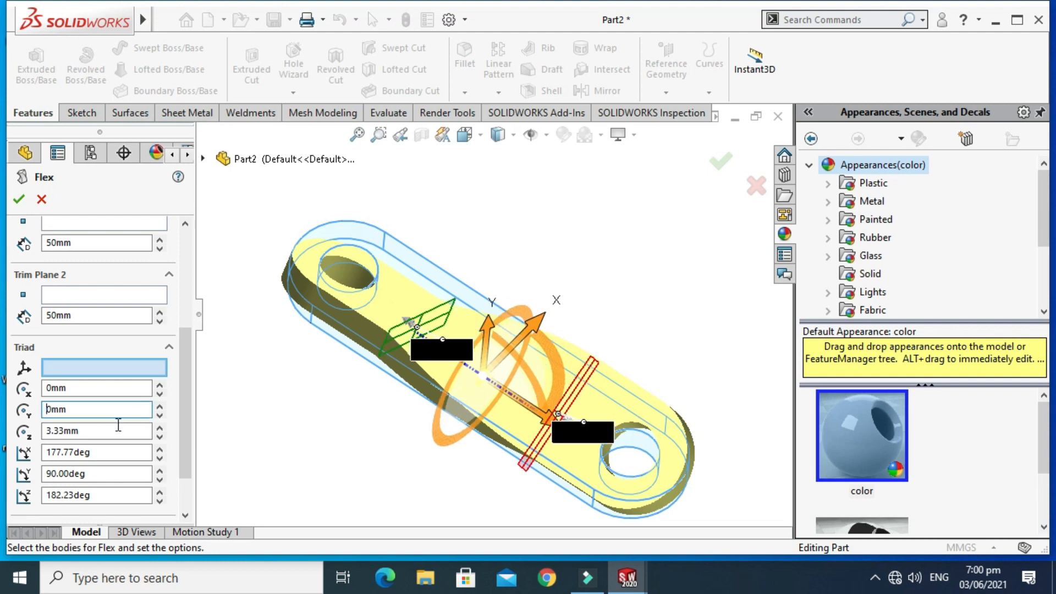
{"action": "double_click", "coordinate": [115, 430]}
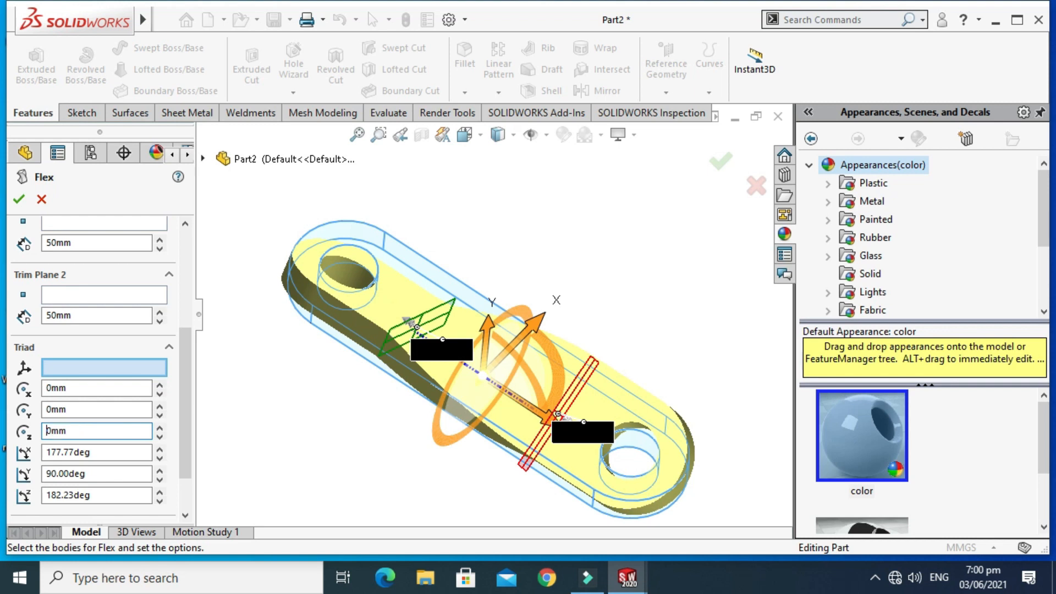
Try Trim Plane 1 distances of 20 mm and 0 mm for the Flex feature.
{"action": "left_click_drag", "start_coordinate": [186, 379], "coordinate": [199, 338]}
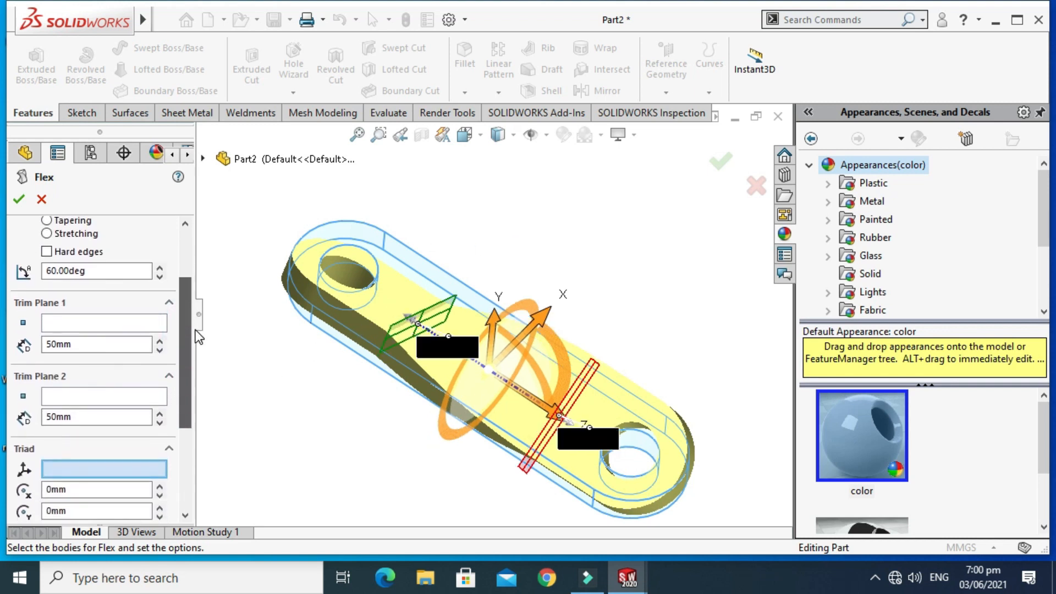
{"action": "double_click", "coordinate": [96, 345]}
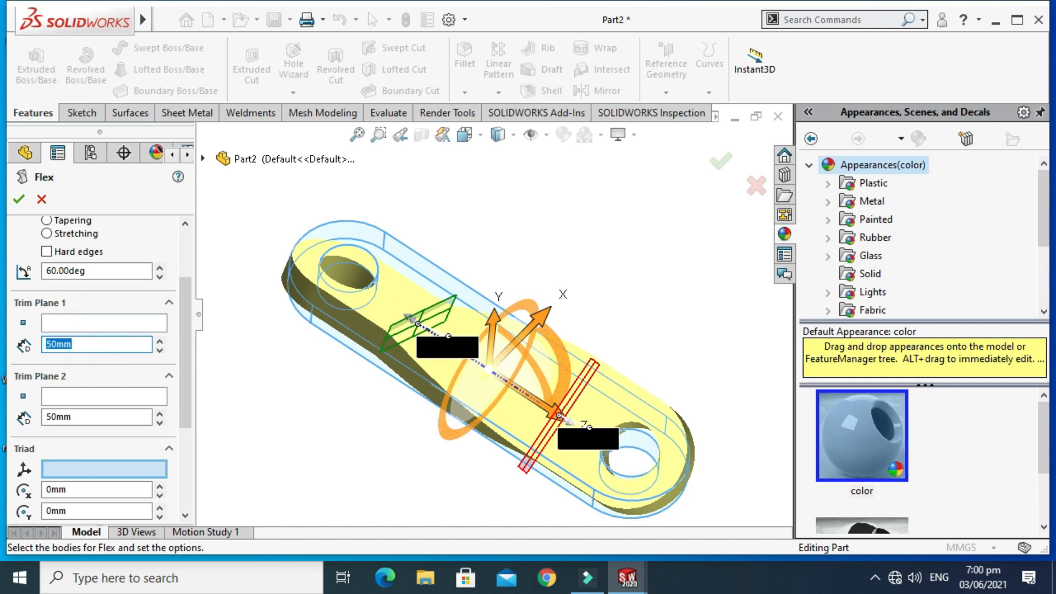
{"action": "key", "text": "Return"}
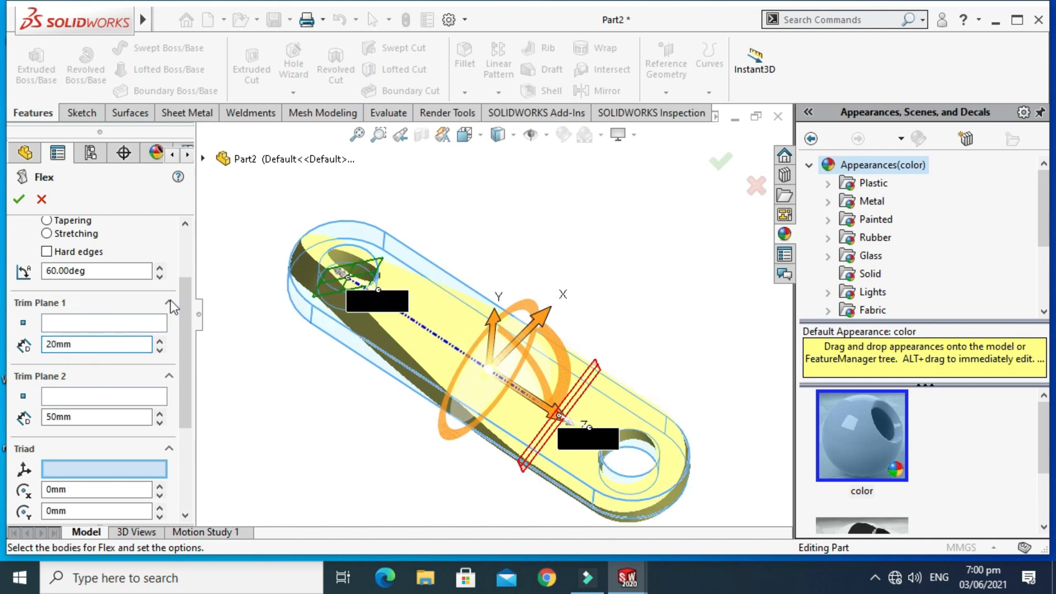
{"action": "double_click", "coordinate": [100, 344]}
{"action": "key", "text": "Return"}
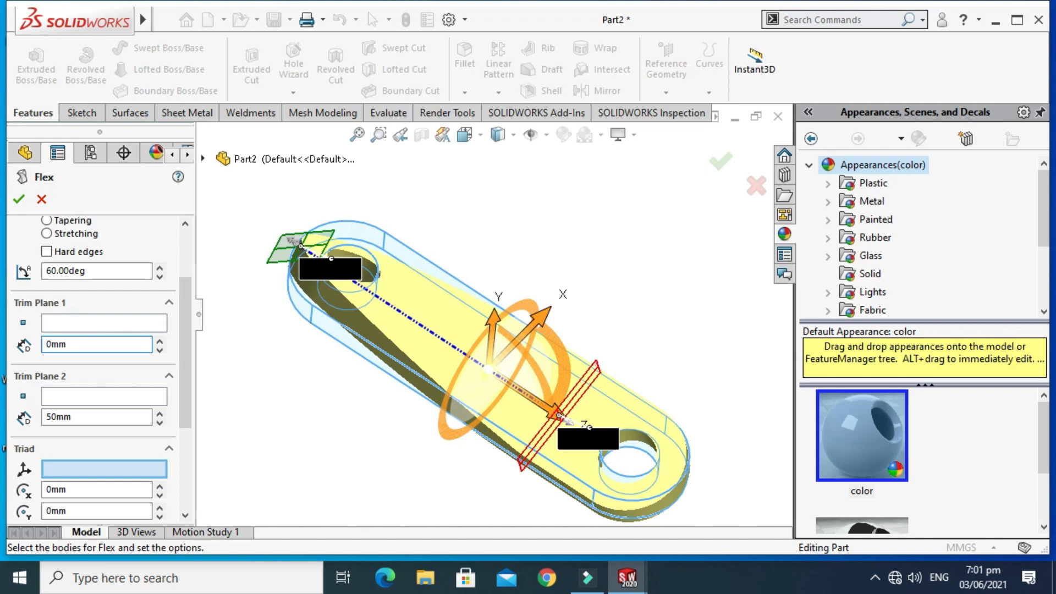
Accept the Flex feature and rotate the model to inspect the twisted link plate.
{"action": "left_click", "coordinate": [18, 199]}
{"action": "right_click", "coordinate": [557, 231]}
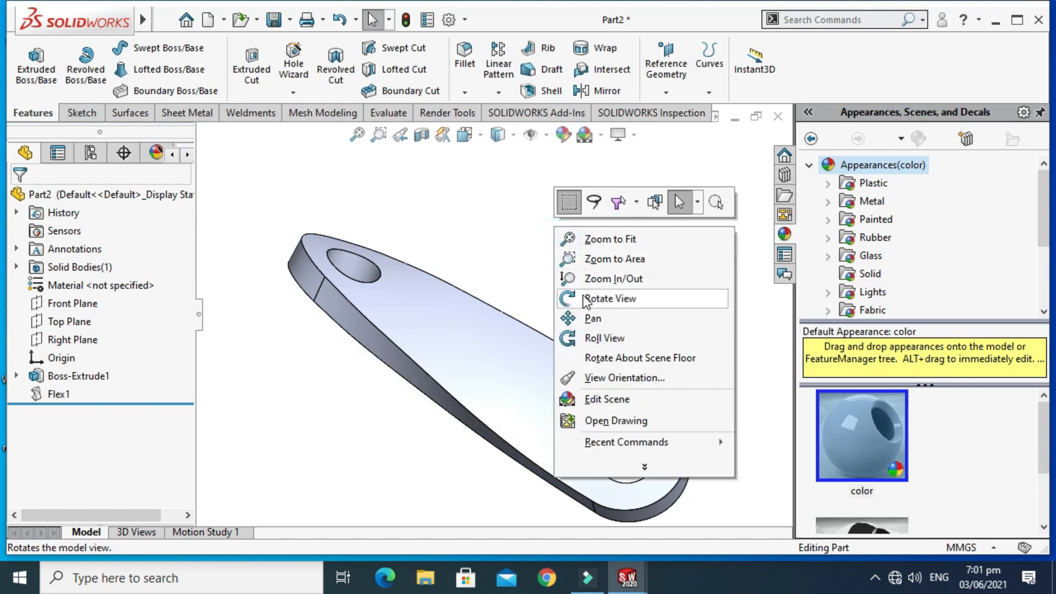
{"action": "left_click", "coordinate": [584, 301]}
{"action": "left_click_drag", "start_coordinate": [566, 280], "coordinate": [543, 254]}
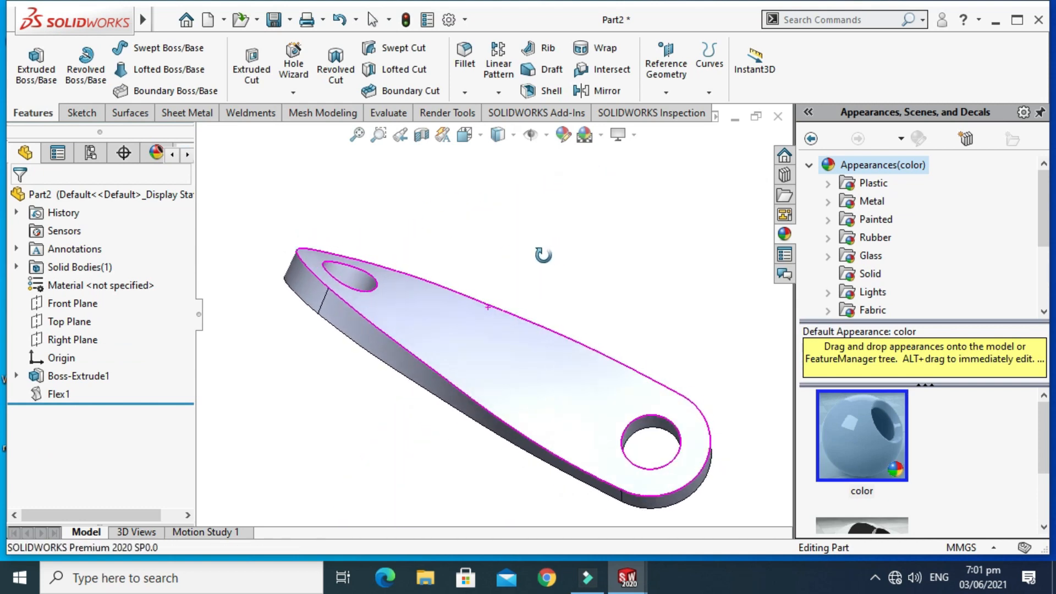
Reopen the finished Flex feature for editing and set its twist angle to 45 degrees.
{"action": "left_click", "coordinate": [59, 394]}
{"action": "left_click", "coordinate": [92, 338]}
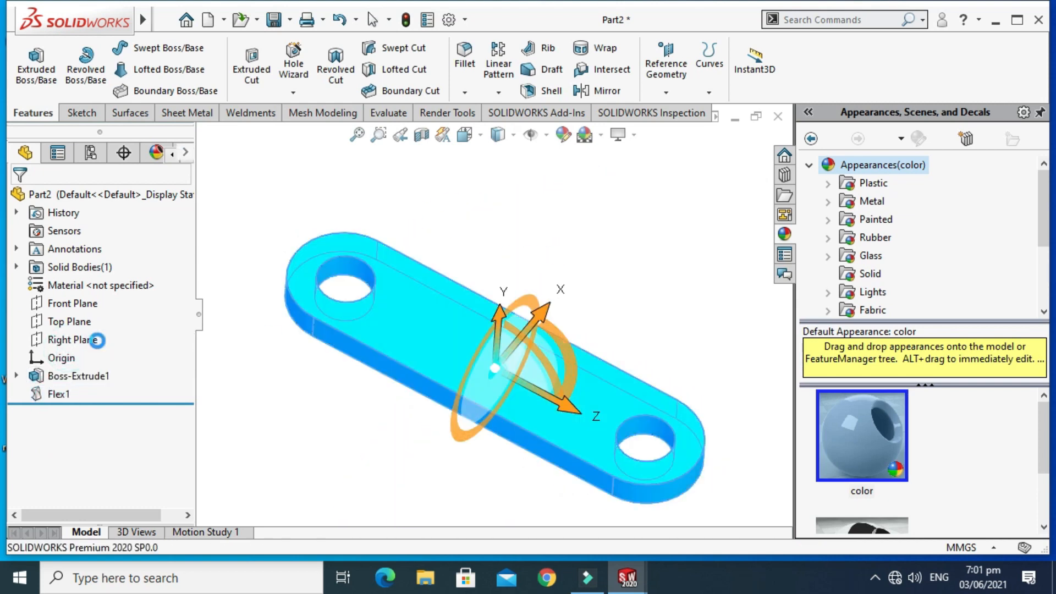
{"action": "scroll", "coordinate": [177, 322], "scroll_direction": "down", "scroll_amount": 3}
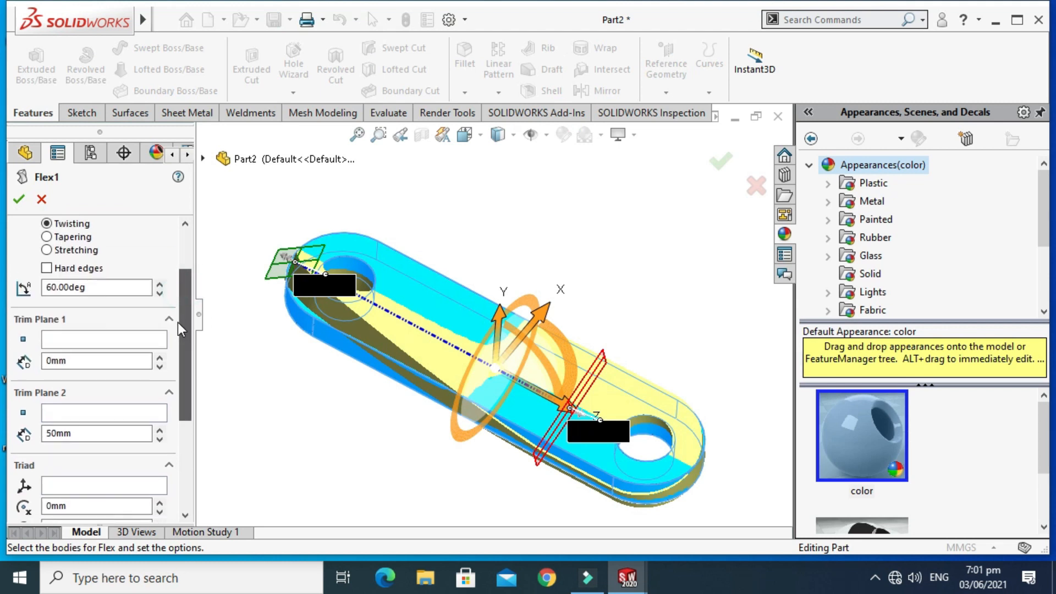
{"action": "scroll", "coordinate": [177, 323], "scroll_direction": "up", "scroll_amount": 1}
{"action": "left_click", "coordinate": [96, 308]}
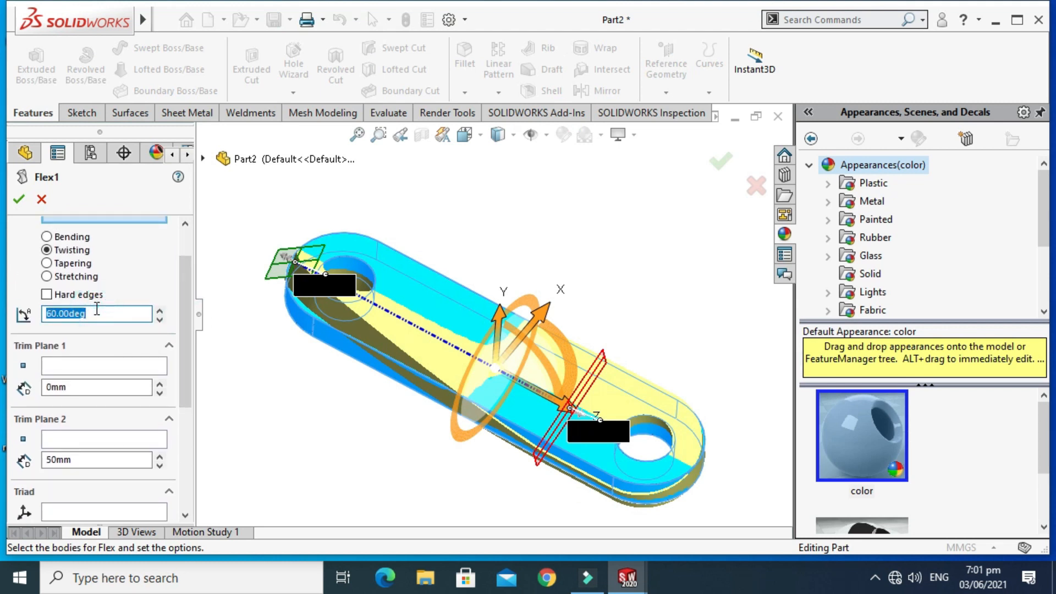
{"action": "type", "text": "45"}
{"action": "key", "text": "Return"}
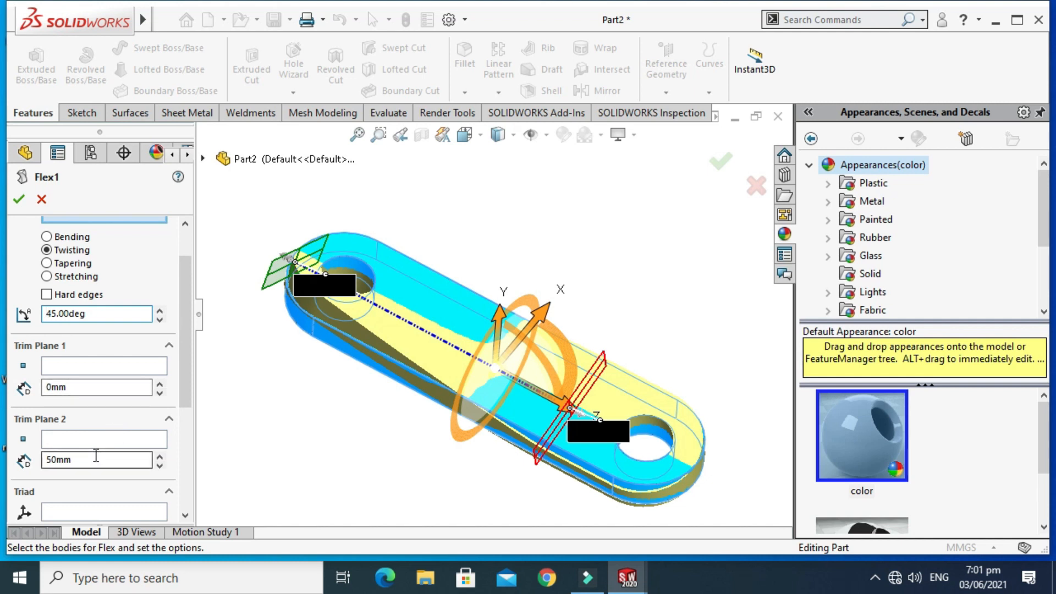
Set the Trim Plane 1 distance to 50 mm and raise the flex accuracy to a medium-high level.
{"action": "left_click", "coordinate": [101, 387]}
{"action": "key", "text": "Return"}
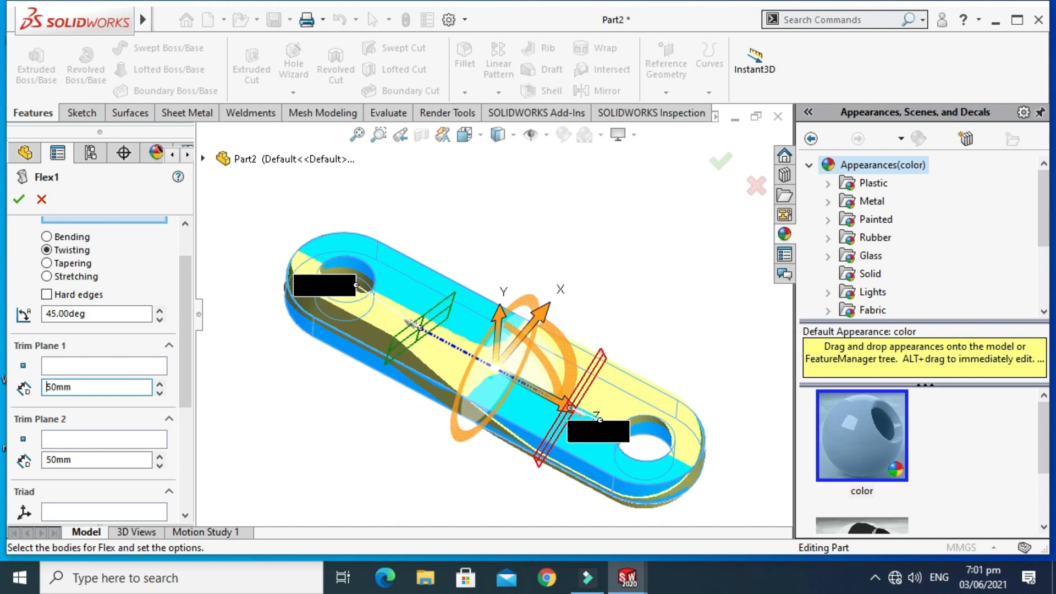
{"action": "left_click_drag", "start_coordinate": [186, 295], "coordinate": [179, 433]}
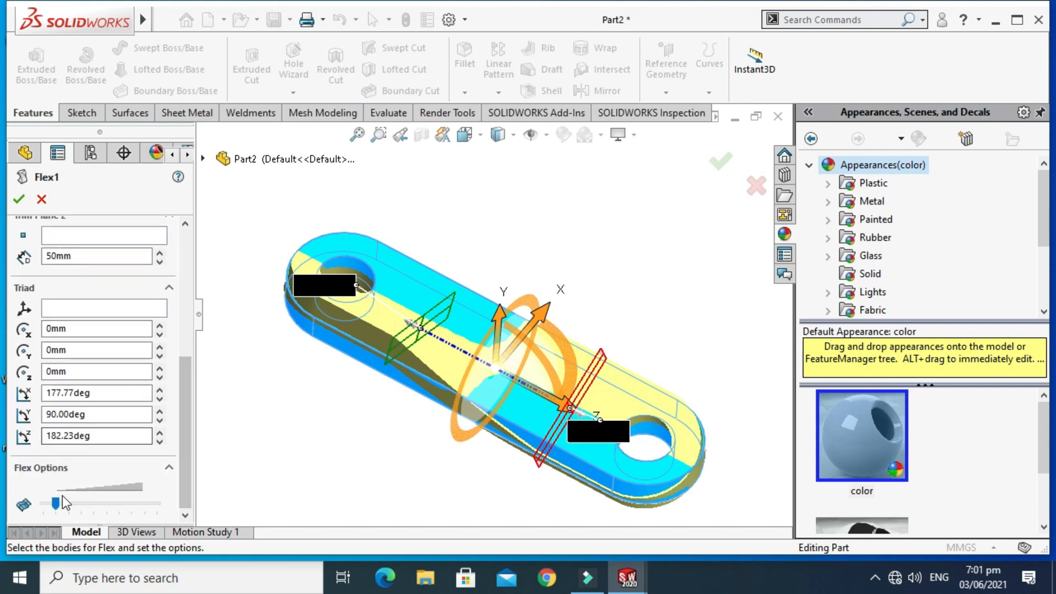
{"action": "left_click_drag", "start_coordinate": [112, 506], "coordinate": [121, 506]}
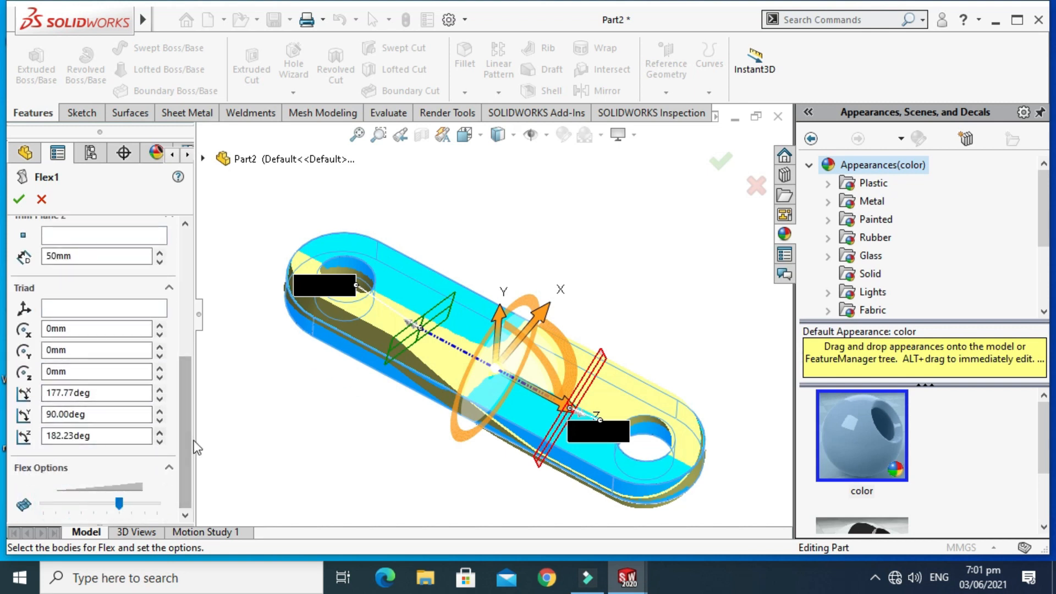
{"action": "left_click_drag", "start_coordinate": [180, 454], "coordinate": [171, 314]}
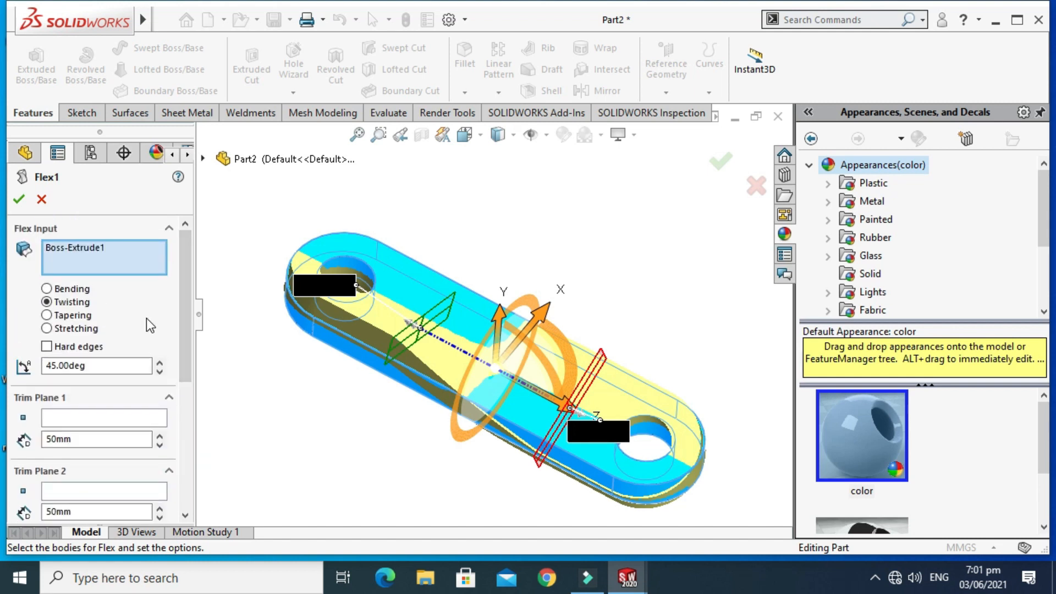
Try the Bending, Tapering and Stretching flex types and return to Twisting.
{"action": "left_click", "coordinate": [82, 289]}
{"action": "left_click", "coordinate": [75, 315]}
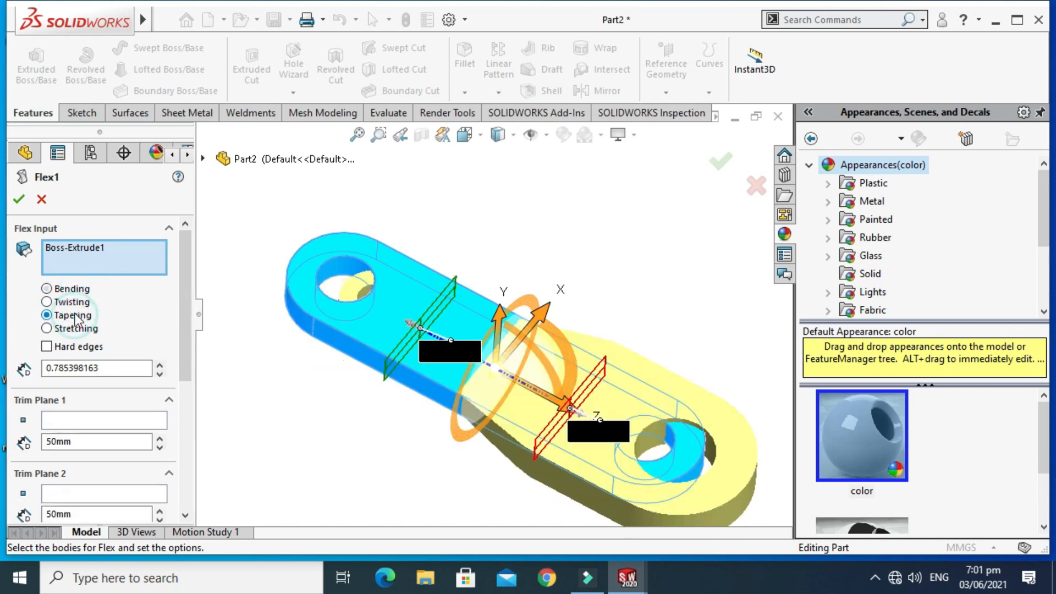
{"action": "left_click", "coordinate": [74, 329]}
{"action": "left_click", "coordinate": [71, 302]}
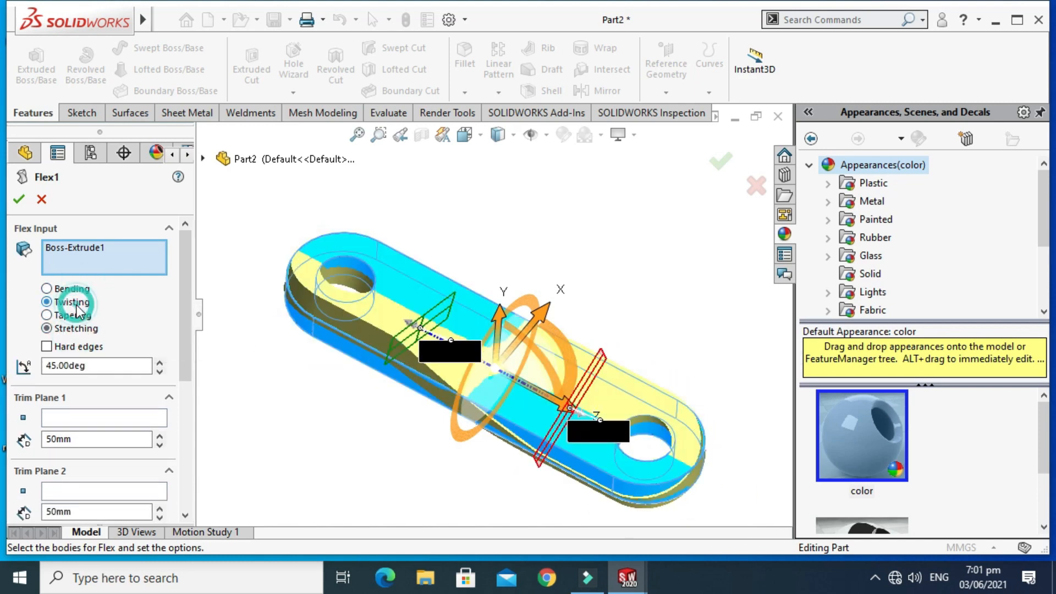
Accept the edited Flex feature and rotate the model to inspect the new twist.
{"action": "left_click", "coordinate": [18, 200]}
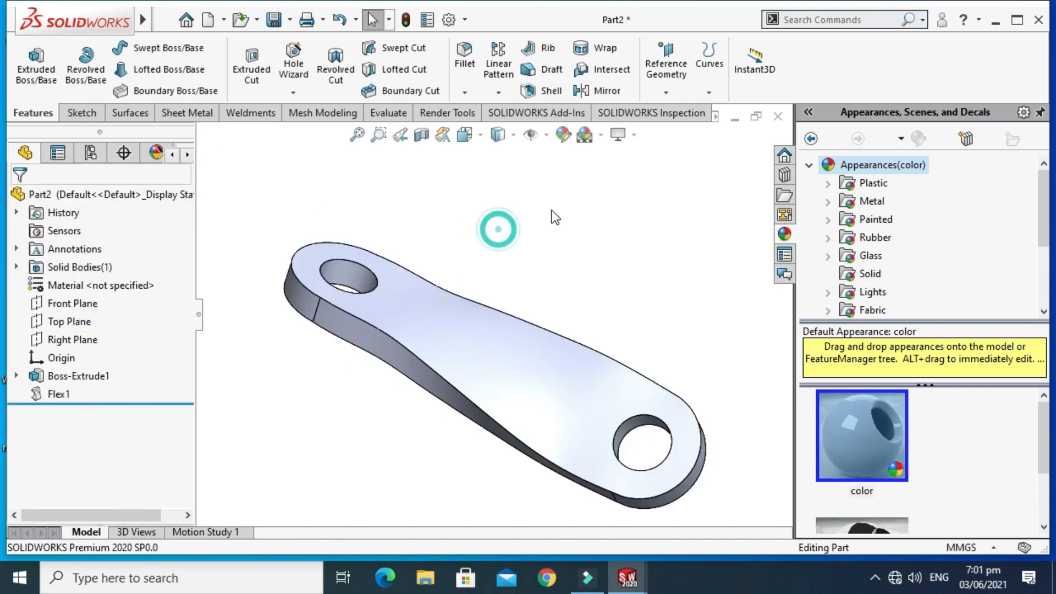
{"action": "right_click", "coordinate": [552, 210]}
{"action": "left_click", "coordinate": [613, 280]}
{"action": "mouse_move", "coordinate": [561, 271]}
{"action": "left_mouse_down"}
{"action": "mouse_move", "coordinate": [521, 259]}
{"action": "mouse_move", "coordinate": [448, 271]}
{"action": "mouse_move", "coordinate": [426, 244]}
{"action": "mouse_move", "coordinate": [560, 228]}
{"action": "mouse_move", "coordinate": [549, 195]}
{"action": "mouse_move", "coordinate": [573, 224]}
{"action": "mouse_move", "coordinate": [562, 188]}
{"action": "left_mouse_up"}
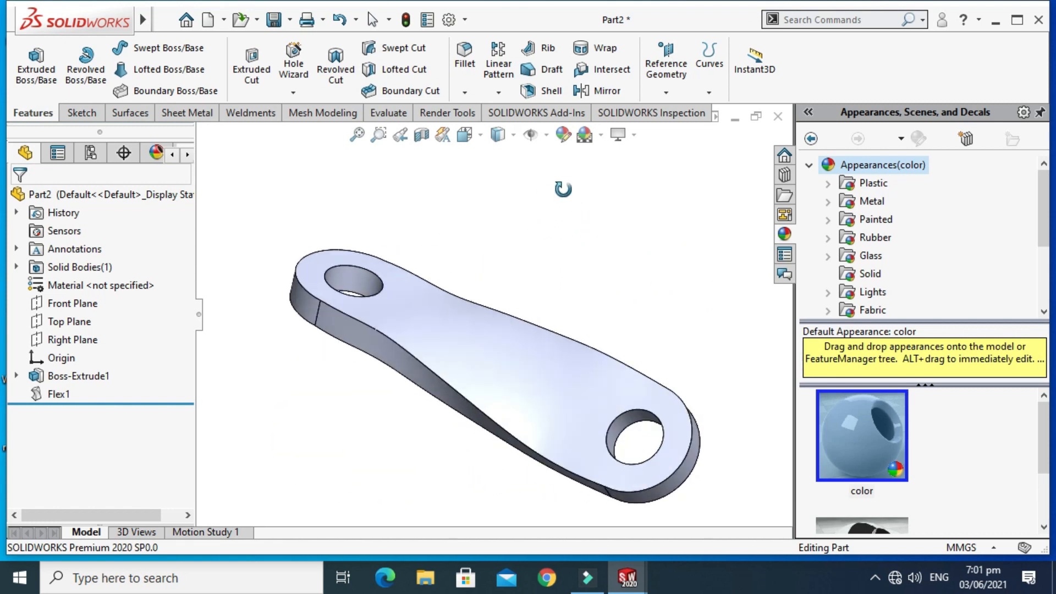
Try several swatches for the part's appearance and apply a custom blue color with a red value of 31.
{"action": "left_click", "coordinate": [564, 136]}
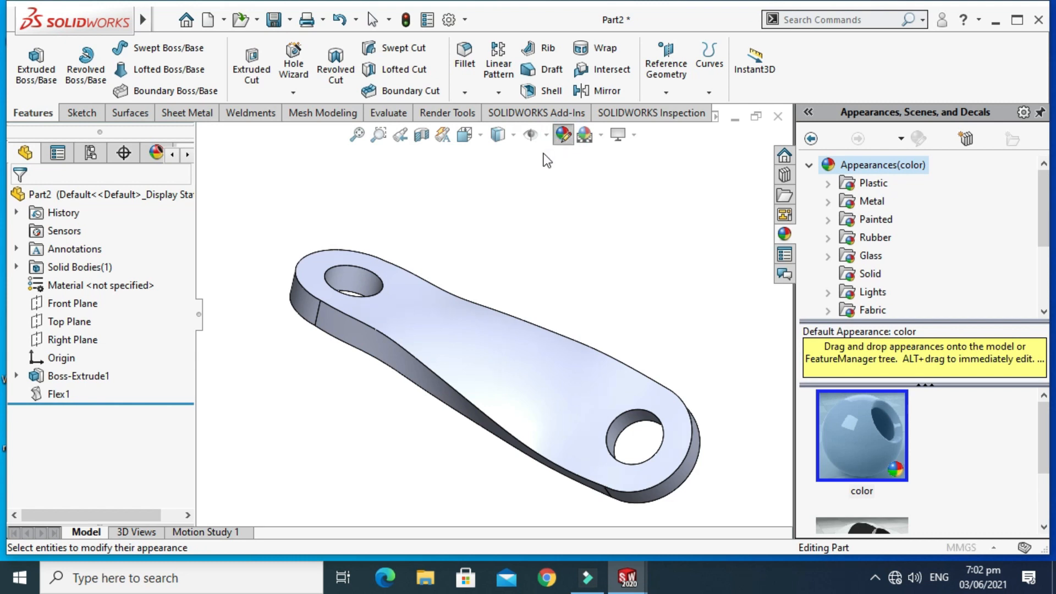
{"action": "left_click_drag", "start_coordinate": [182, 324], "coordinate": [185, 359]}
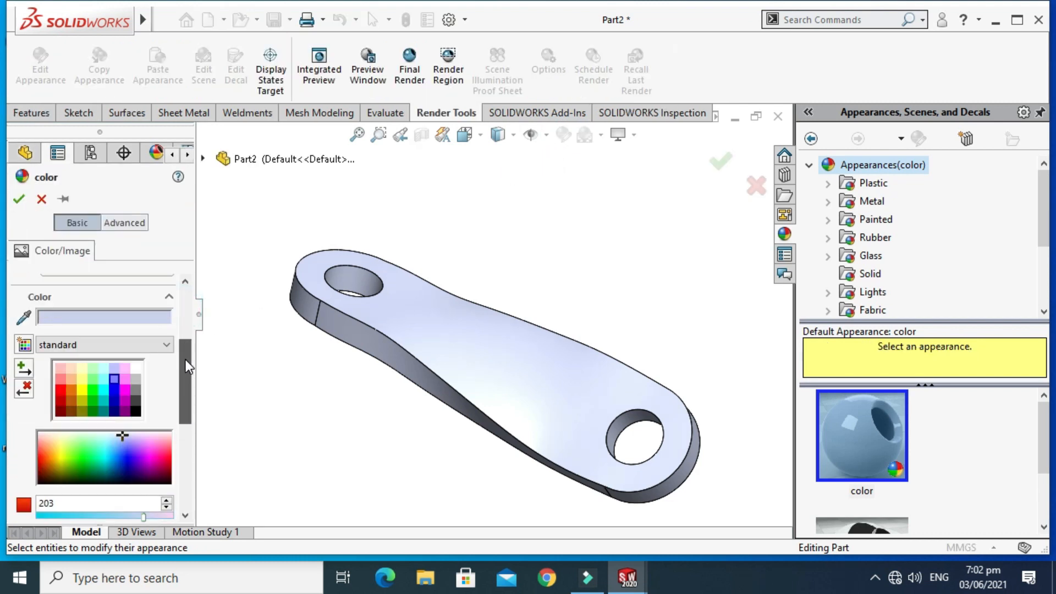
{"action": "left_click", "coordinate": [87, 377]}
{"action": "left_click", "coordinate": [103, 389]}
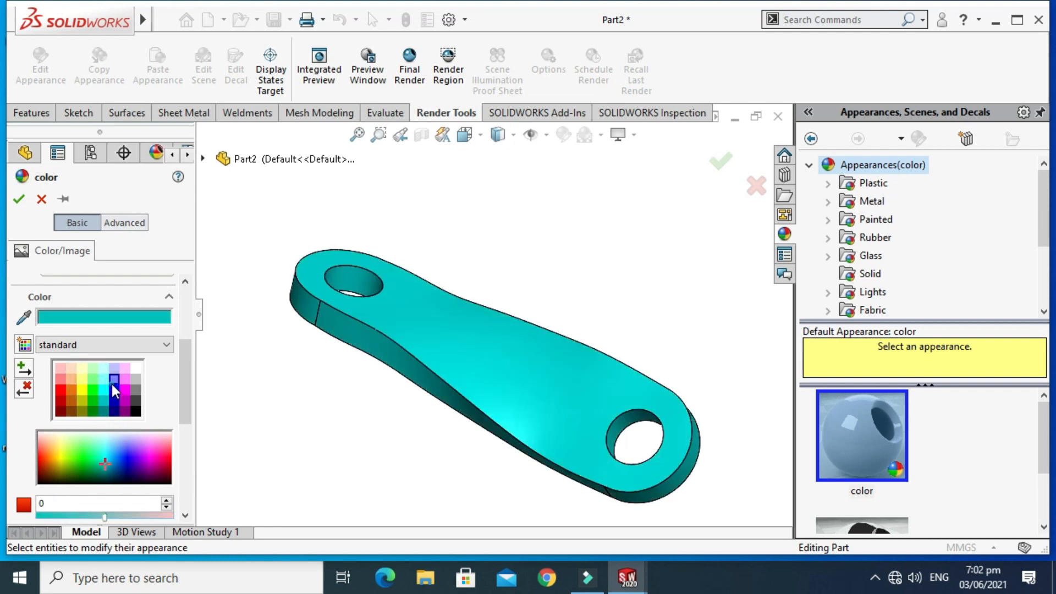
{"action": "left_click", "coordinate": [113, 379]}
{"action": "left_click", "coordinate": [60, 389]}
{"action": "left_click", "coordinate": [124, 378]}
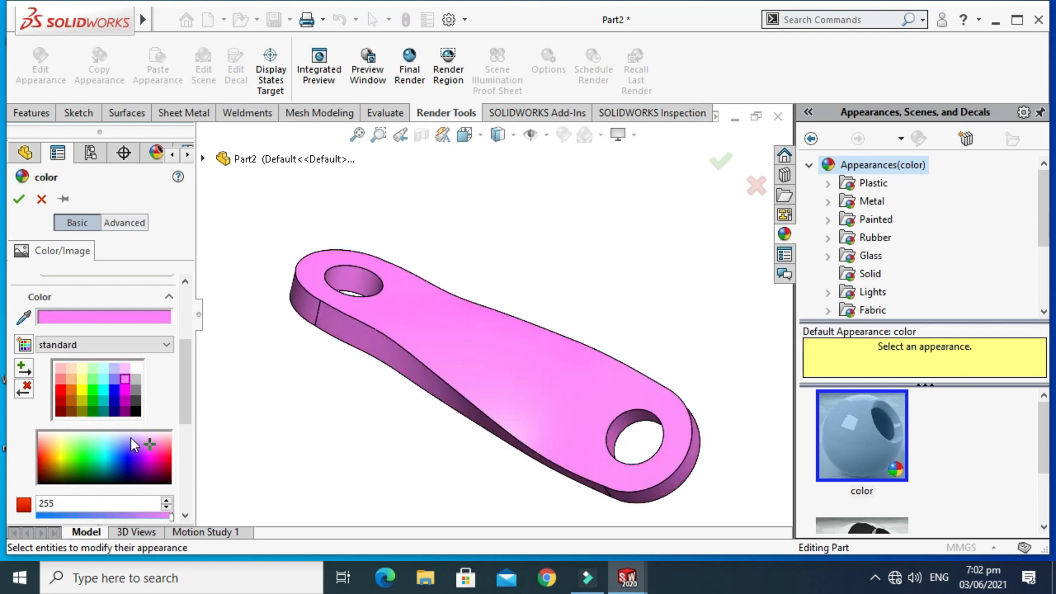
{"action": "left_click_drag", "start_coordinate": [147, 444], "coordinate": [127, 454]}
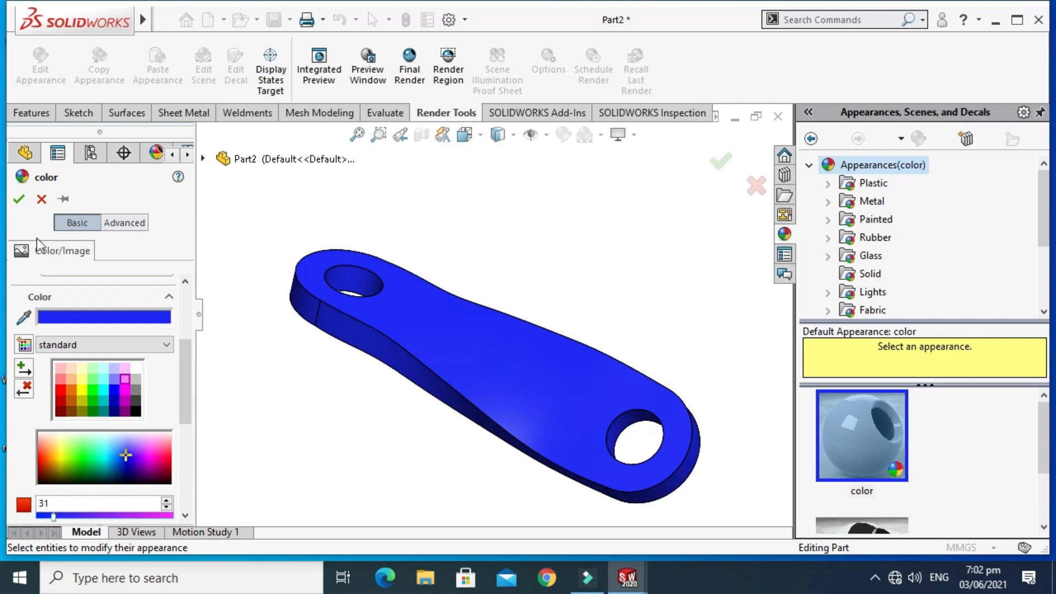
{"action": "left_click", "coordinate": [20, 199]}
{"action": "left_click", "coordinate": [517, 194]}
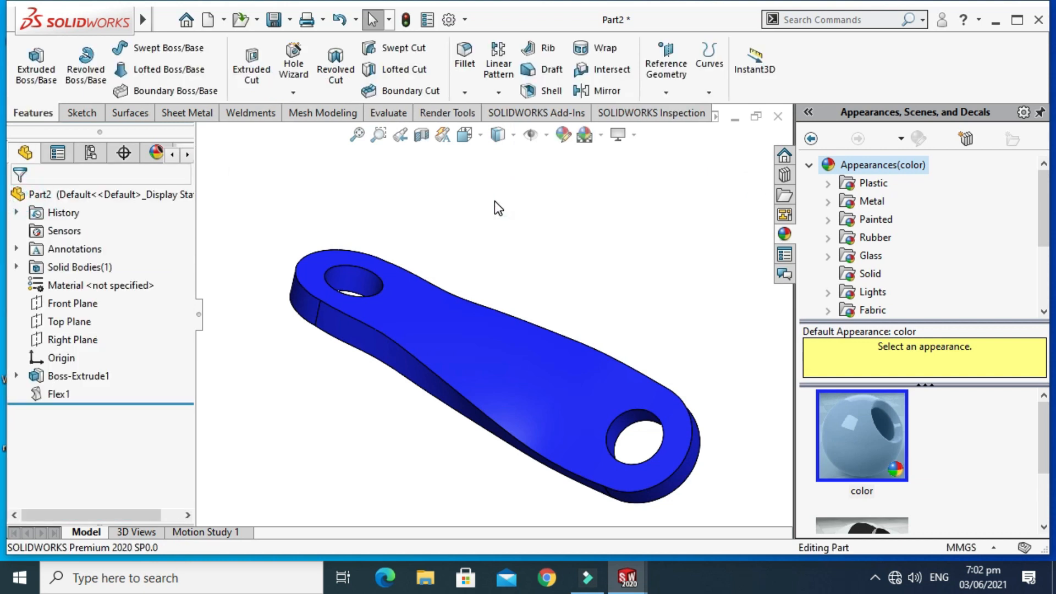
{"action": "middle_click_drag", "start_coordinate": [532, 222], "coordinate": [539, 220]}
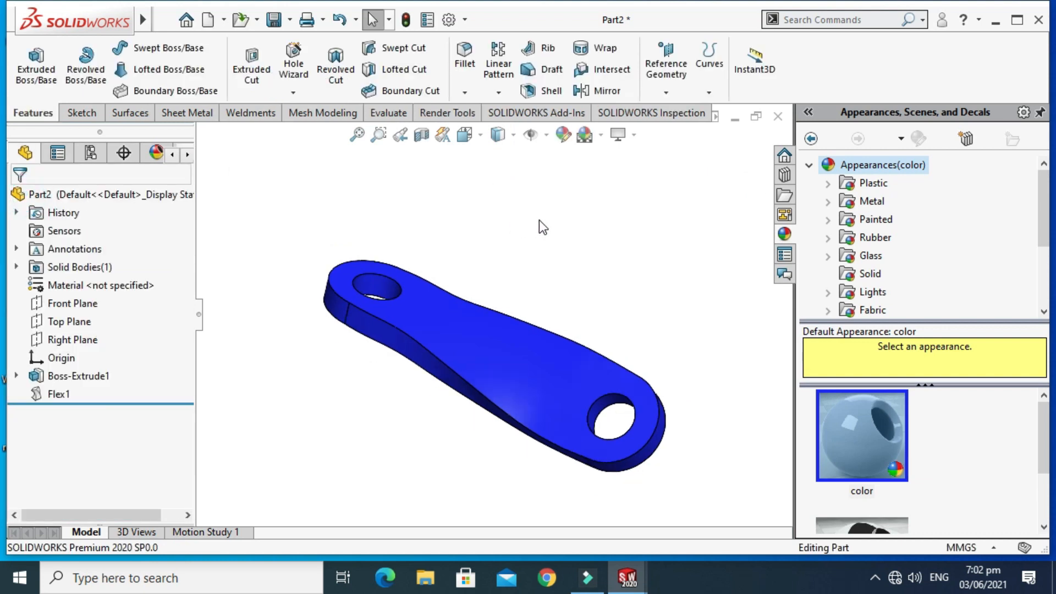
{"action": "right_click", "coordinate": [539, 220]}
{"action": "left_click", "coordinate": [582, 289]}
{"action": "mouse_move", "coordinate": [582, 292]}
{"action": "left_mouse_down"}
{"action": "mouse_move", "coordinate": [498, 259]}
{"action": "mouse_move", "coordinate": [566, 295]}
{"action": "left_mouse_up"}
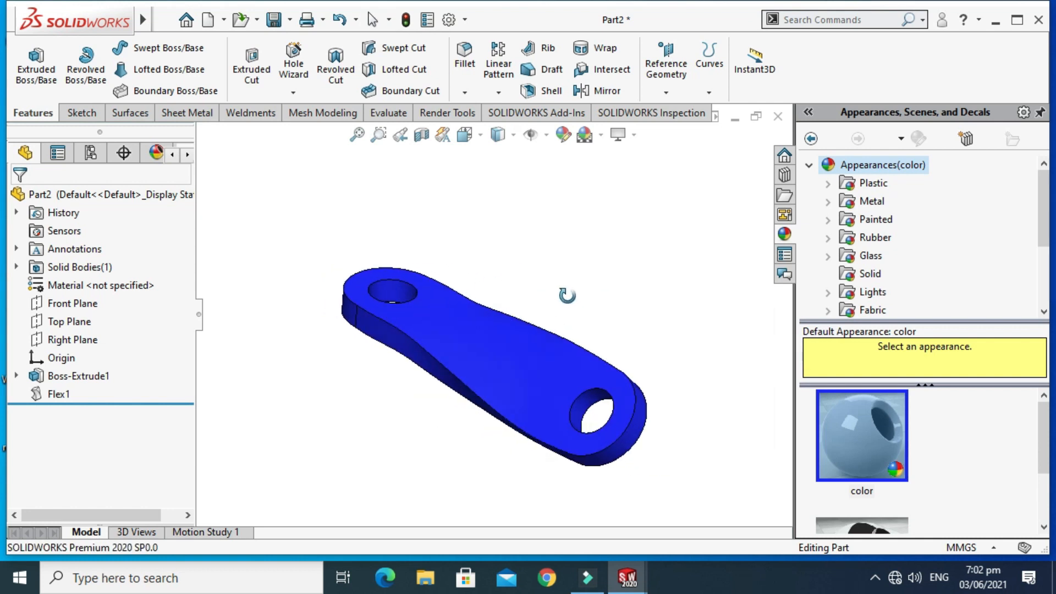
{"action": "left_click", "coordinate": [421, 134]}
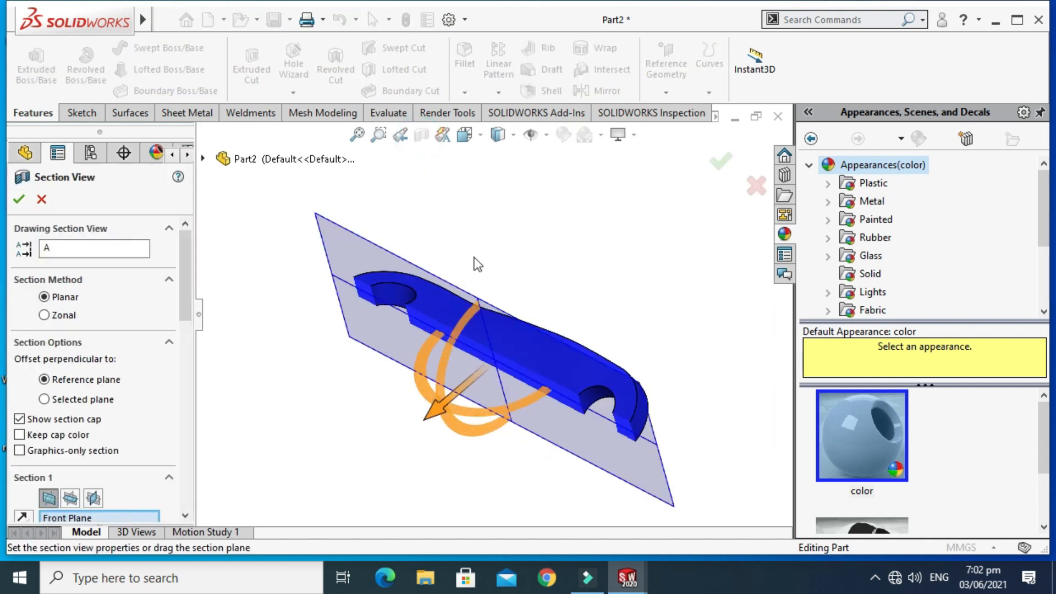
{"action": "right_click", "coordinate": [490, 234]}
{"action": "left_click", "coordinate": [525, 303]}
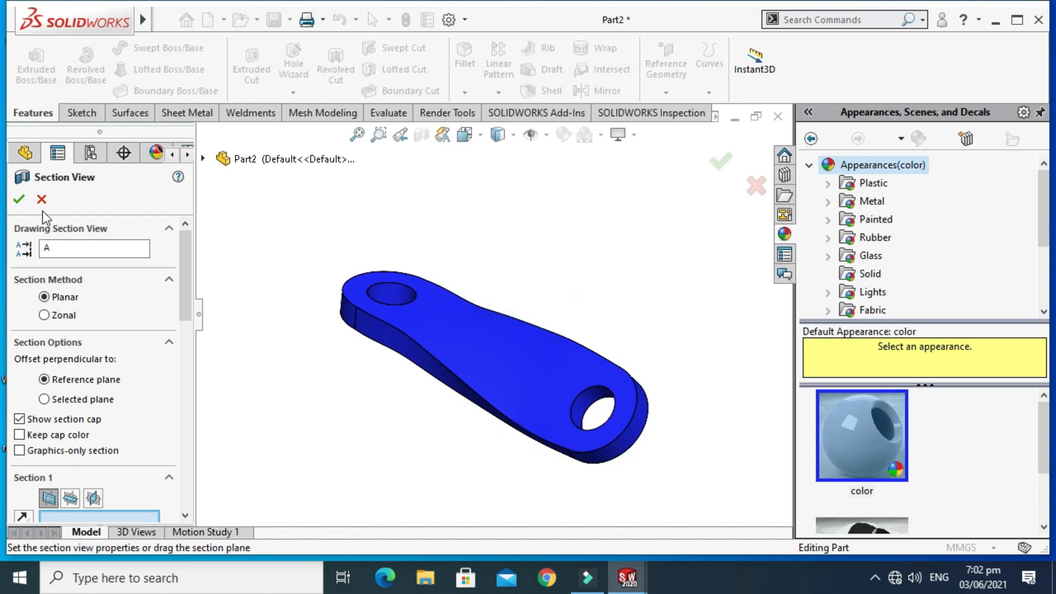
{"action": "left_click", "coordinate": [19, 199]}
{"action": "left_click", "coordinate": [756, 186]}
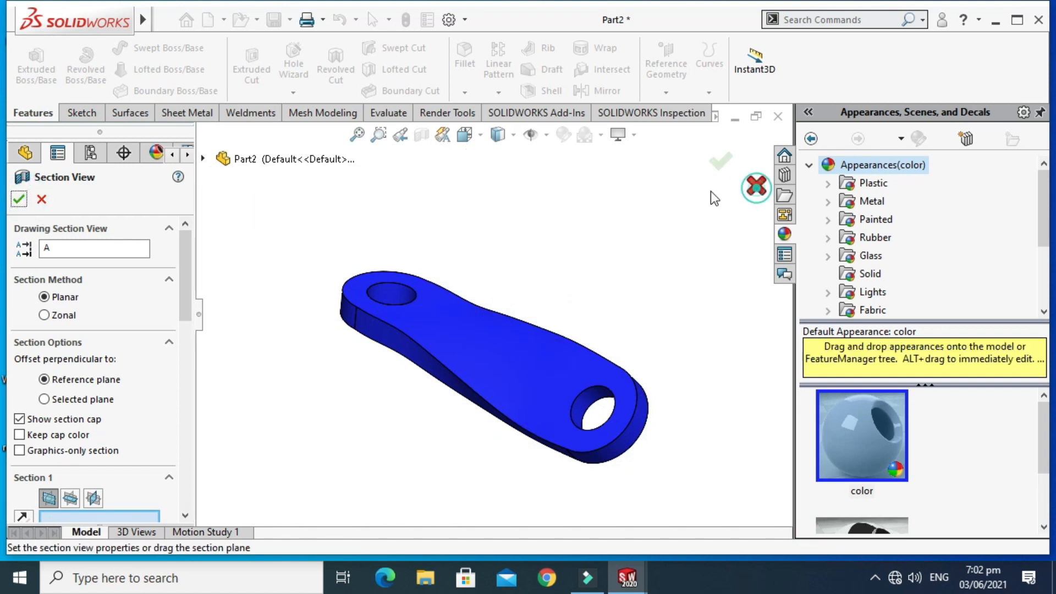
Create a planar section view of the twisted link on the Front Plane and shift the cutting plane slightly along its normal.
{"action": "right_click", "coordinate": [606, 192]}
{"action": "left_click", "coordinate": [653, 265]}
{"action": "left_click_drag", "start_coordinate": [506, 264], "coordinate": [538, 217]}
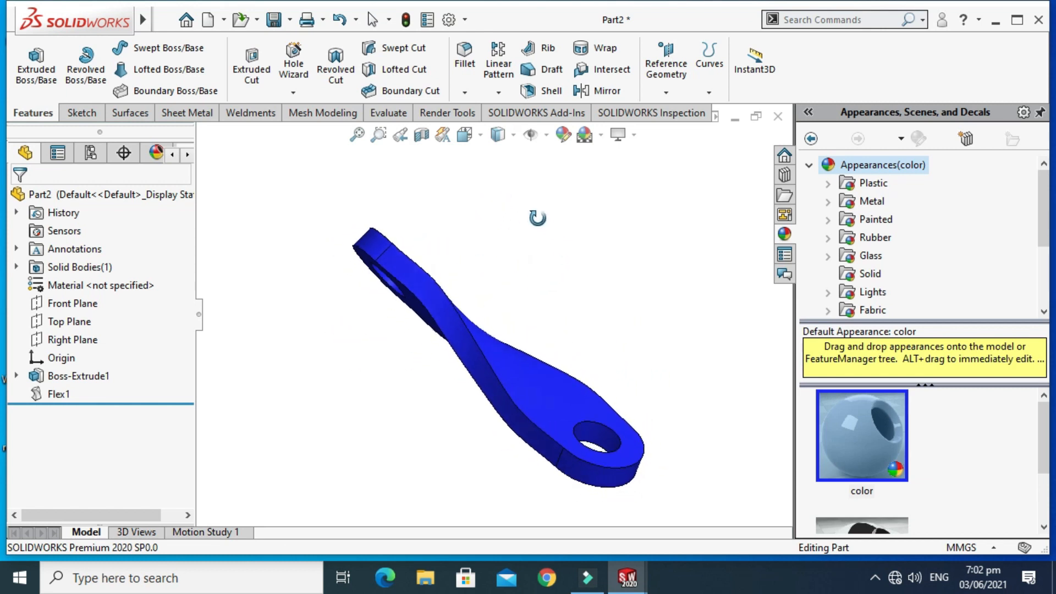
{"action": "left_click", "coordinate": [420, 137]}
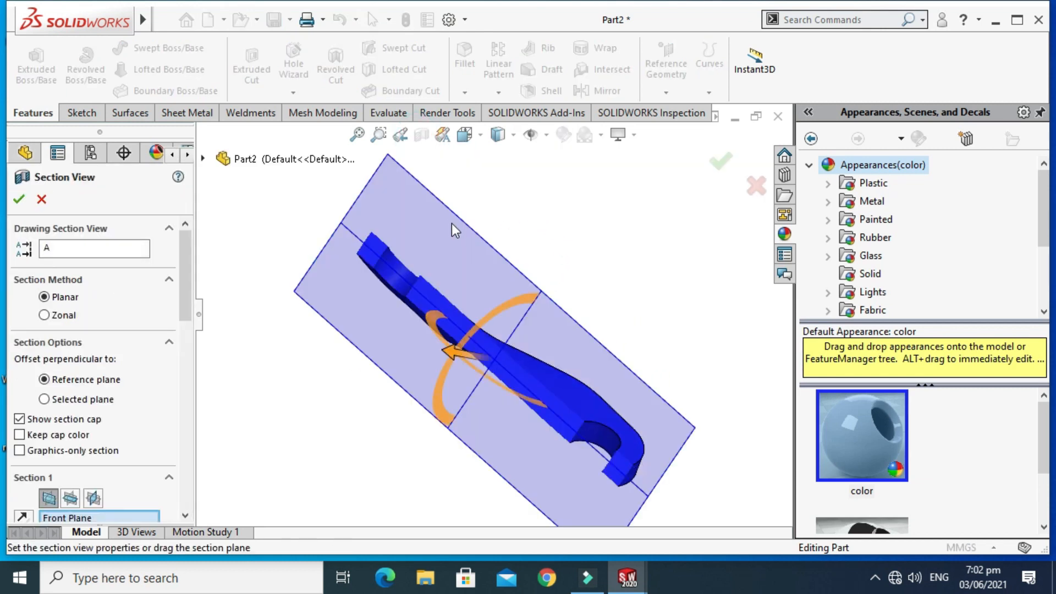
{"action": "scroll", "coordinate": [483, 372], "scroll_direction": "down", "scroll_amount": 3}
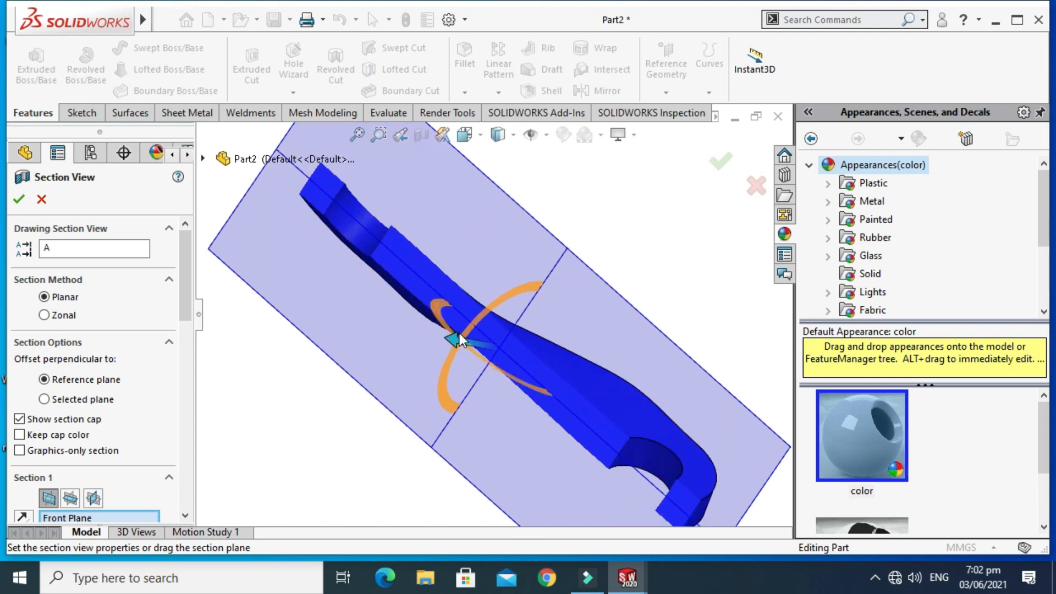
{"action": "mouse_move", "coordinate": [453, 341]}
{"action": "middle_mouse_down"}
{"action": "mouse_move", "coordinate": [473, 344]}
{"action": "mouse_move", "coordinate": [408, 328]}
{"action": "mouse_move", "coordinate": [464, 339]}
{"action": "middle_mouse_up"}
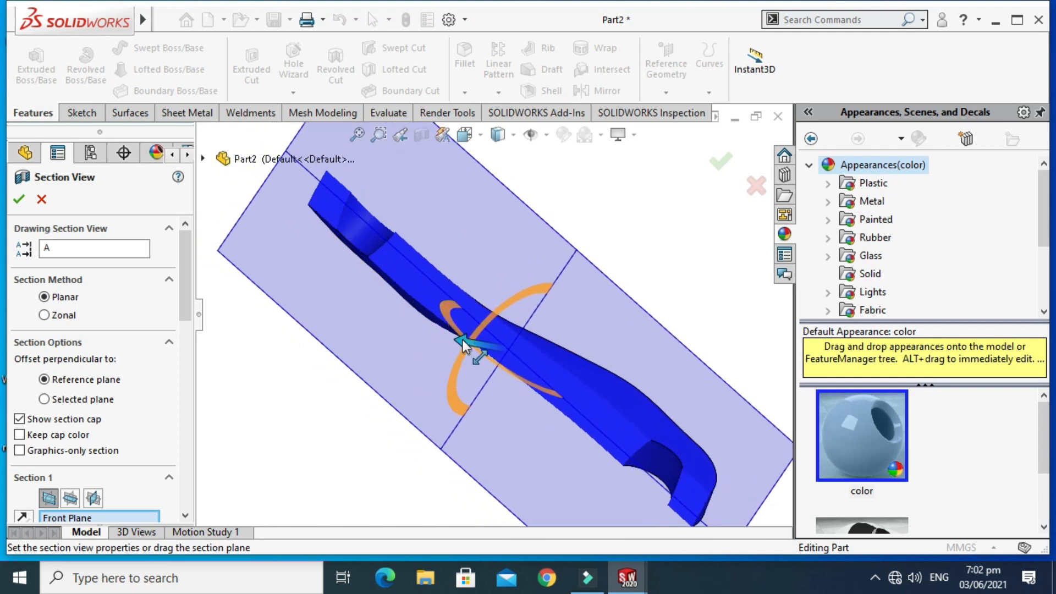
{"action": "scroll", "coordinate": [463, 339], "scroll_direction": "up", "scroll_amount": 3}
Rotate the sectioned link to inspect the cut along its length and accept the section view.
{"action": "right_click", "coordinate": [579, 191]}
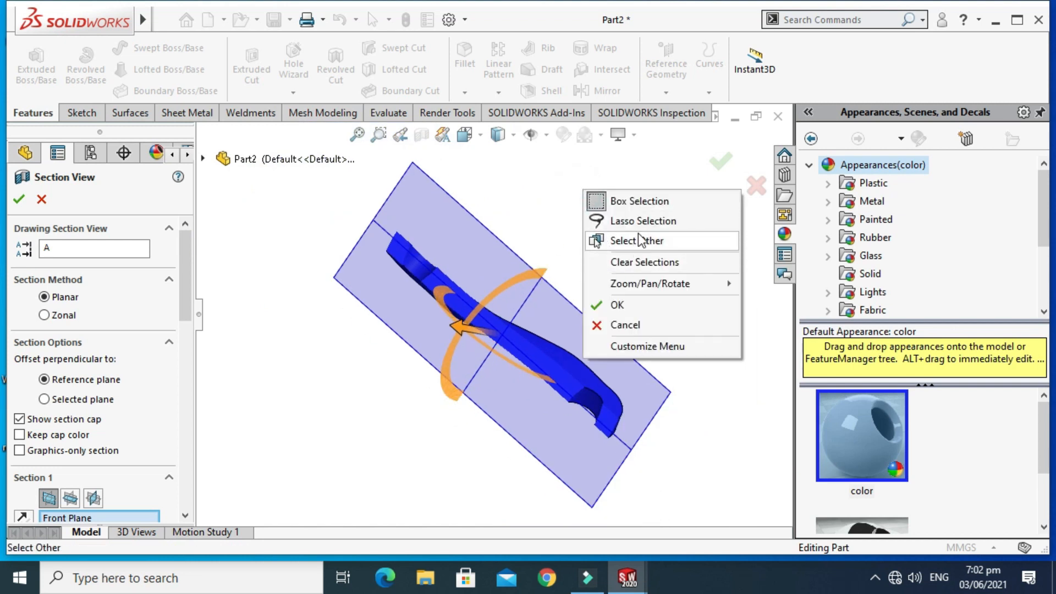
{"action": "mouse_move", "coordinate": [638, 286]}
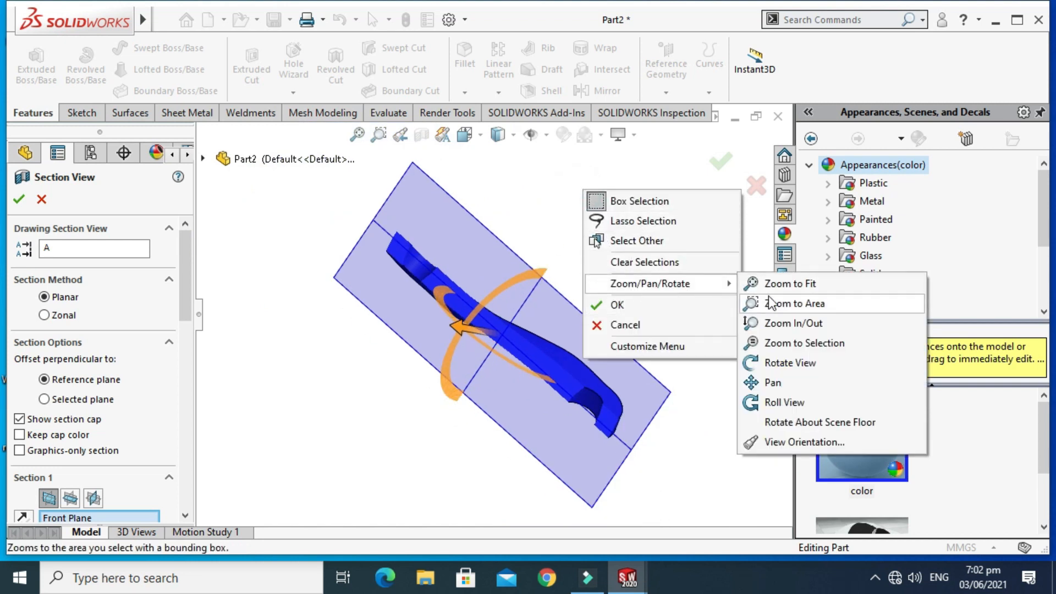
{"action": "left_click", "coordinate": [790, 362]}
{"action": "left_click_drag", "start_coordinate": [707, 323], "coordinate": [568, 180]}
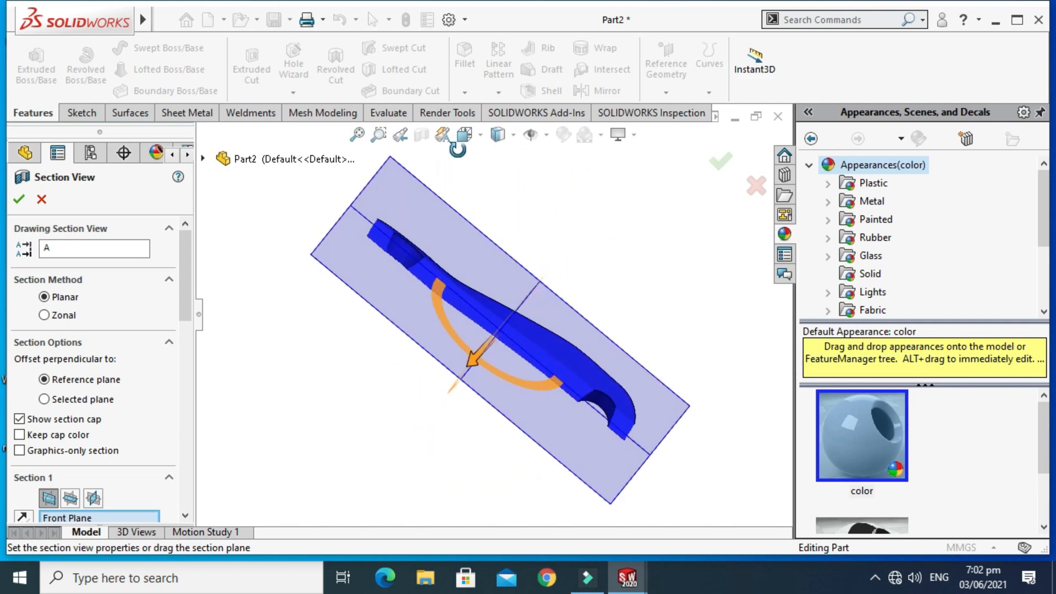
{"action": "left_click", "coordinate": [713, 165]}
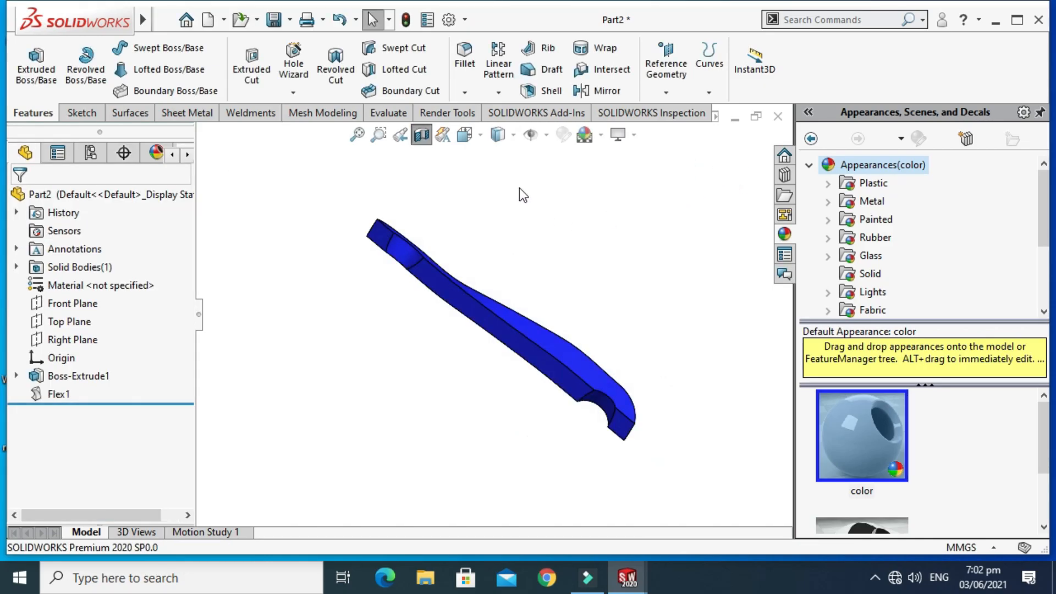